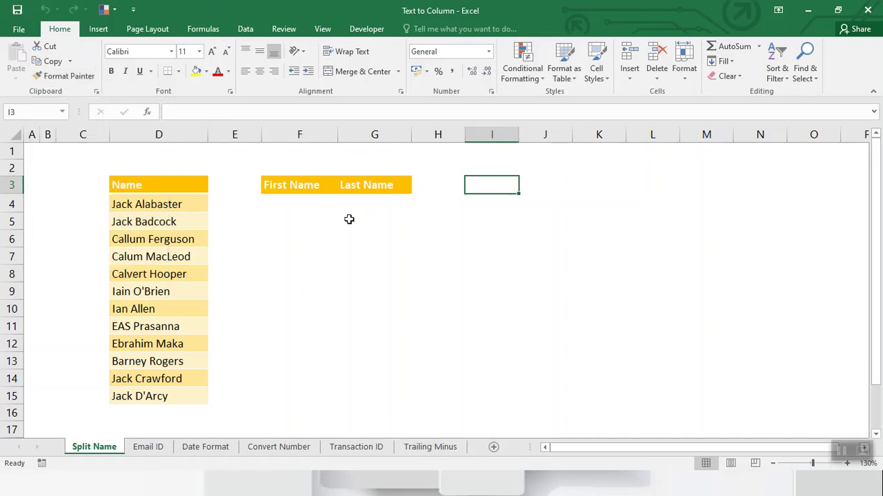
Copy the formatting of the Last Name header in G3 to cell I3 with Format Painter.
{"action": "left_click", "coordinate": [374, 181]}
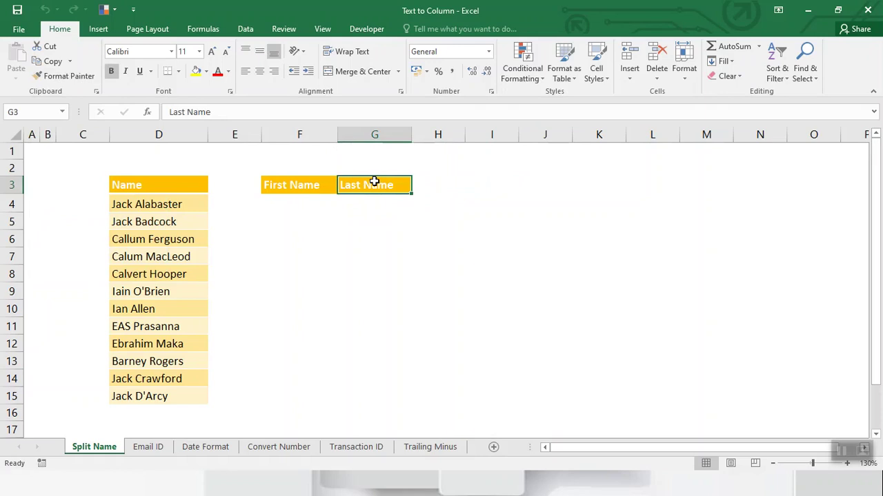
{"action": "left_click", "coordinate": [79, 77]}
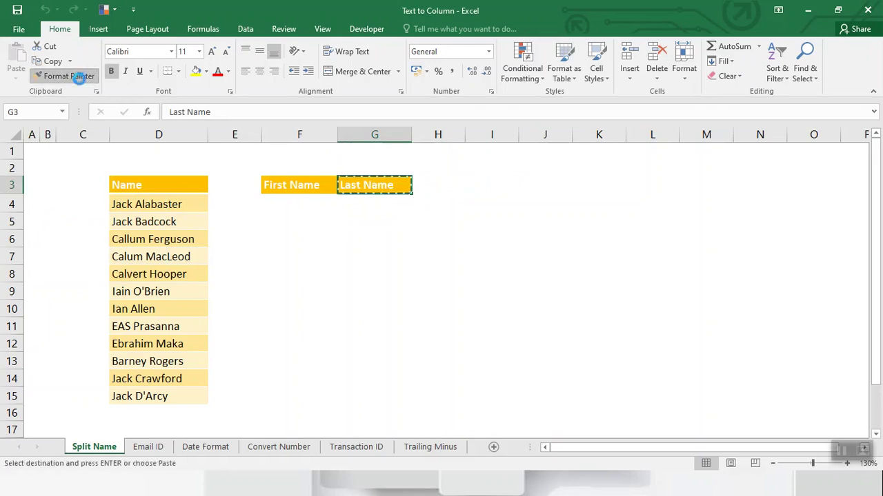
{"action": "left_click", "coordinate": [507, 181]}
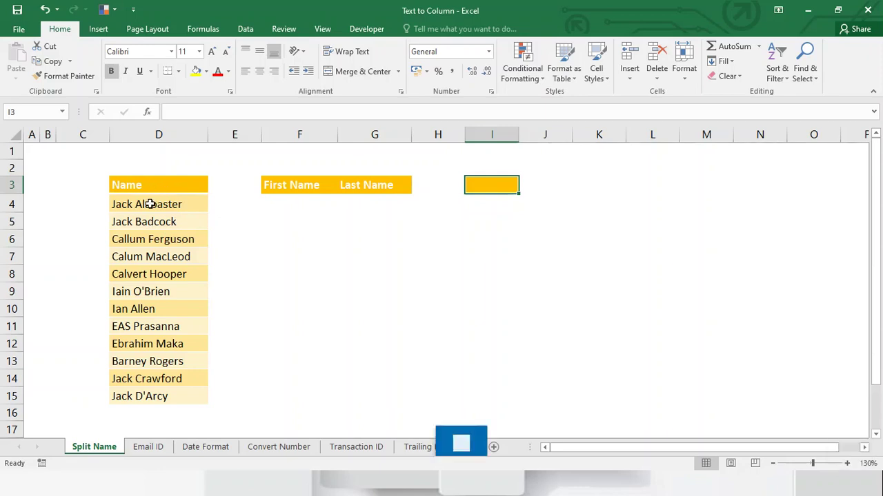
Try to split the names in D4:D15 with Text to Columns, using only a blank Other delimiter and destination F4.
{"action": "left_click_drag", "start_coordinate": [151, 204], "coordinate": [138, 396]}
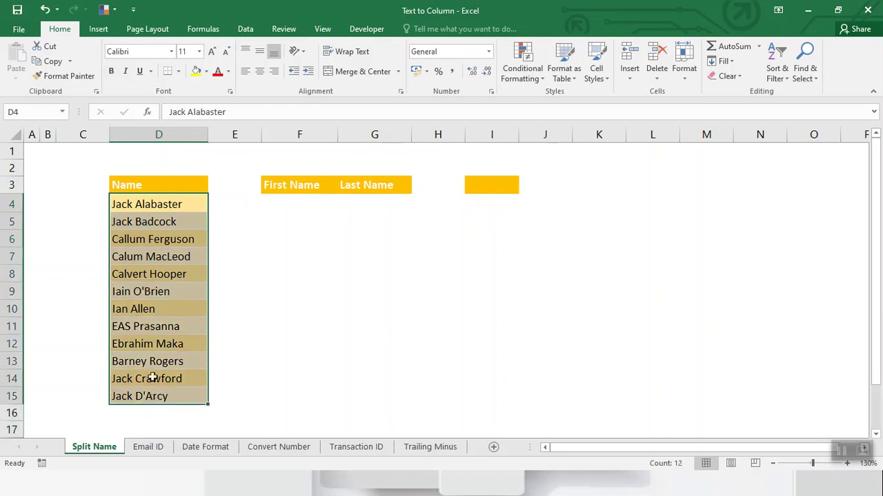
{"action": "left_click", "coordinate": [246, 29]}
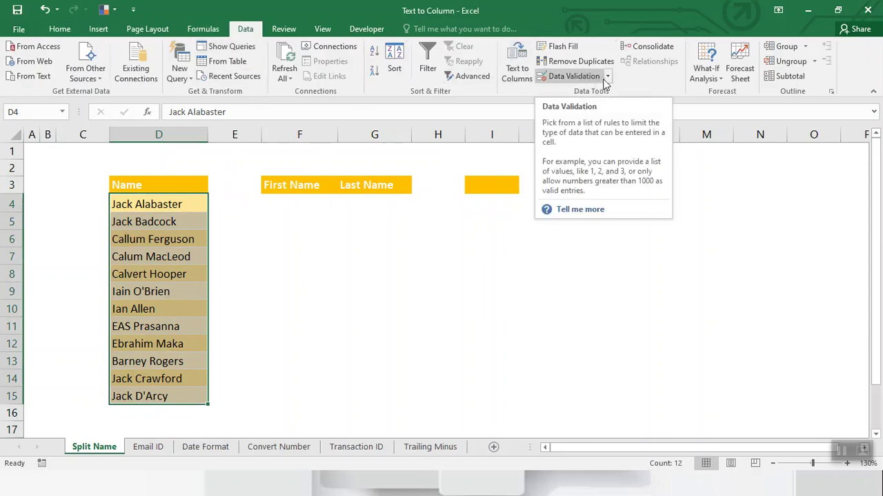
{"action": "left_click", "coordinate": [517, 75]}
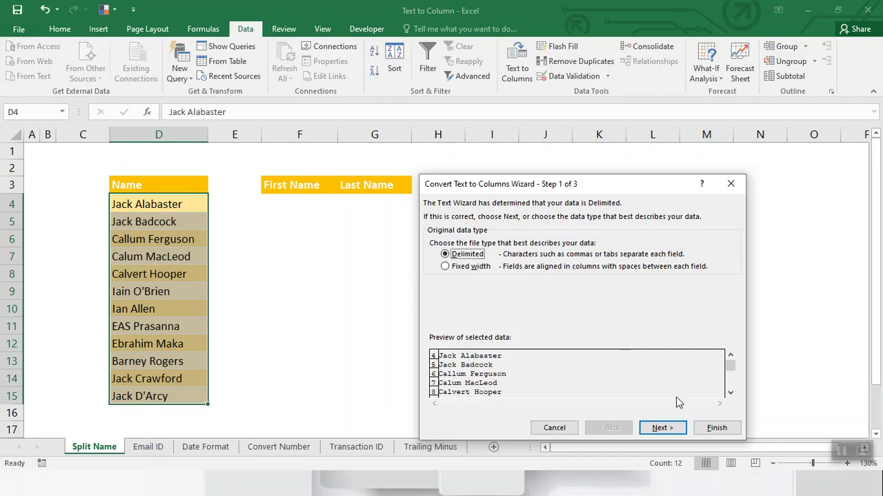
{"action": "left_click", "coordinate": [665, 430]}
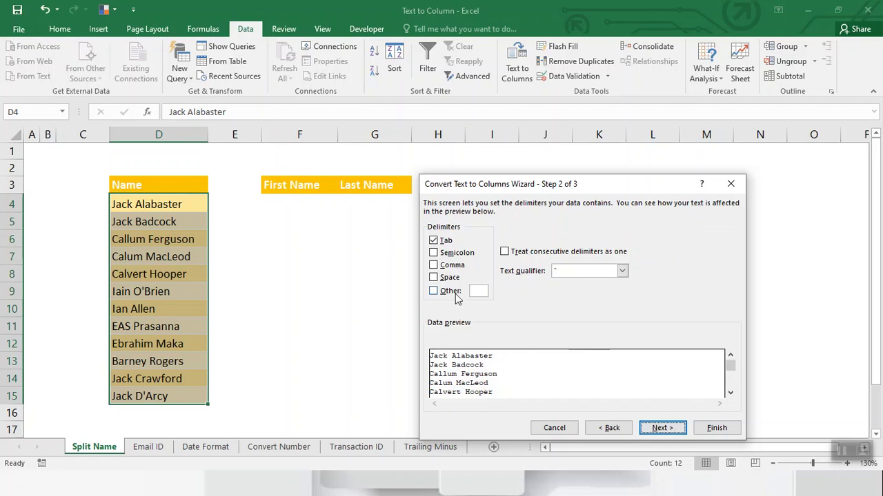
{"action": "left_click", "coordinate": [434, 291]}
{"action": "left_click", "coordinate": [433, 239]}
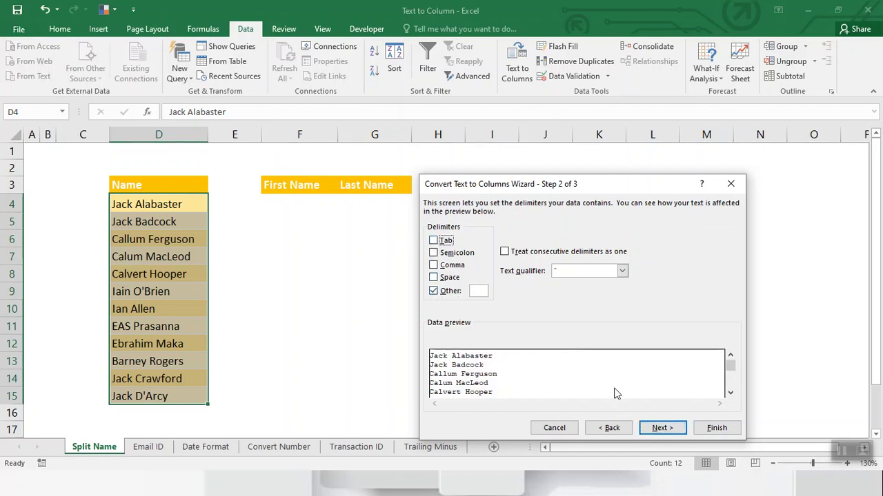
{"action": "left_click", "coordinate": [656, 426]}
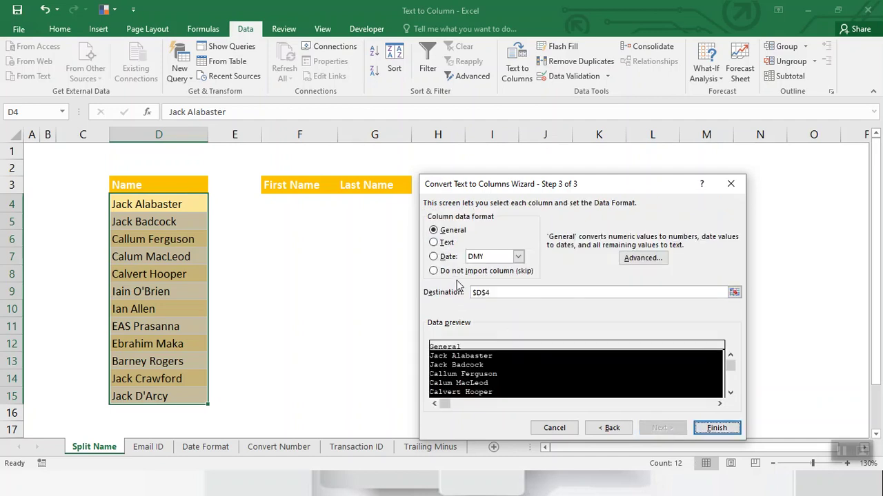
{"action": "left_click", "coordinate": [519, 292]}
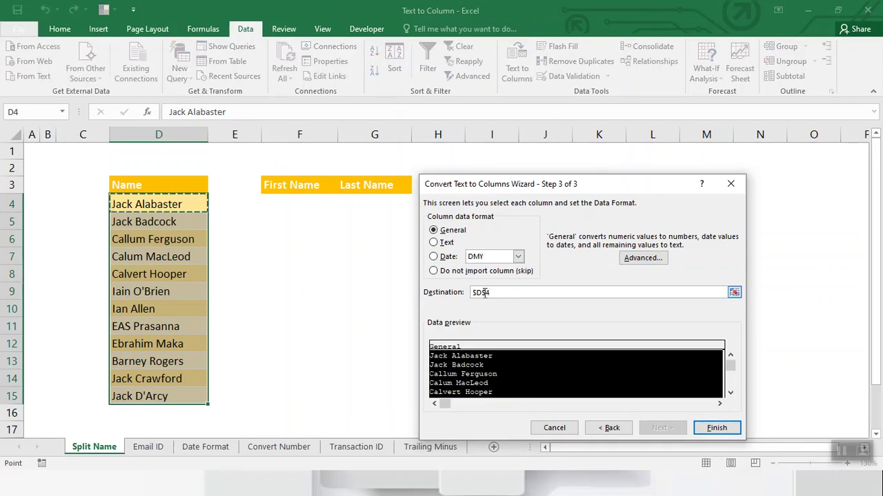
{"action": "key", "text": "BackSpace"}
{"action": "left_click", "coordinate": [287, 201]}
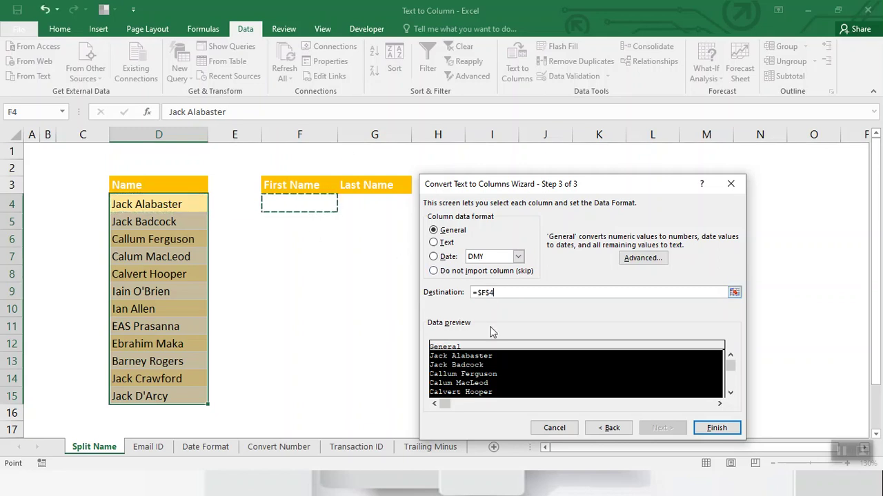
{"action": "left_click", "coordinate": [721, 430]}
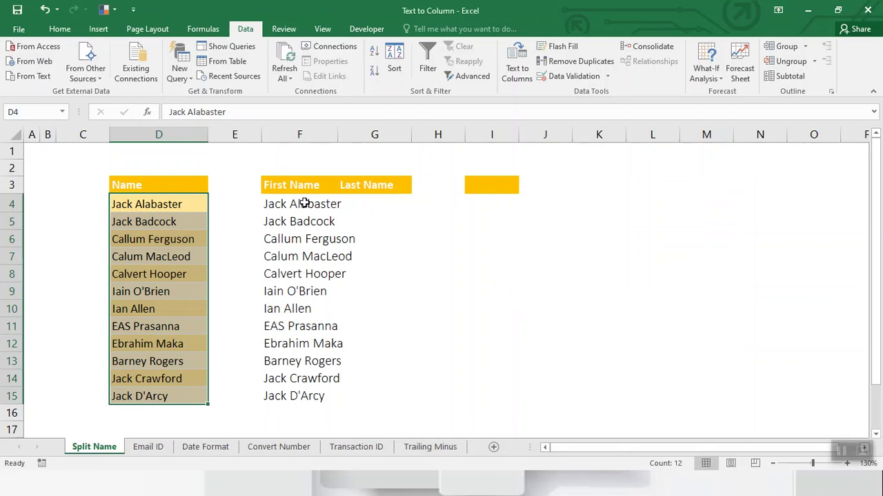
Clear the contents of F4:F15 under the First Name header.
{"action": "left_click_drag", "start_coordinate": [304, 204], "coordinate": [306, 394]}
{"action": "key", "text": "Delete"}
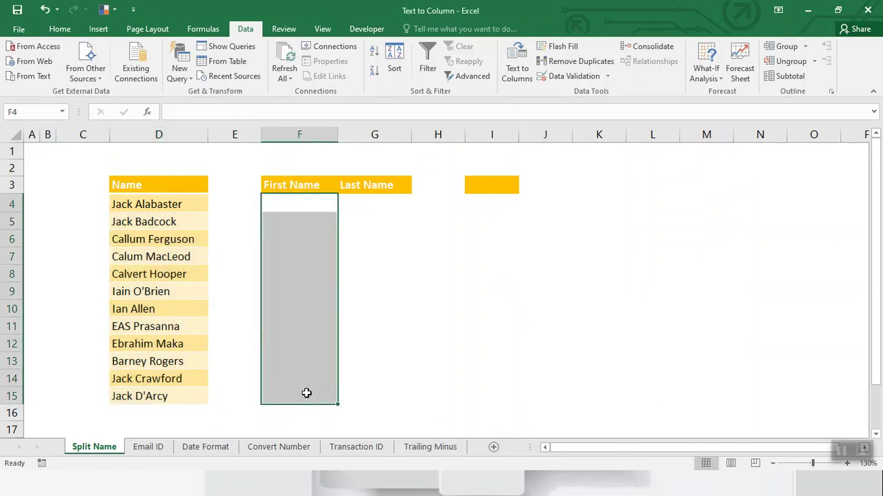
Set up a delimited Text to Columns conversion of the names in D4:D15 with Space as the only delimiter.
{"action": "left_click_drag", "start_coordinate": [193, 205], "coordinate": [180, 393]}
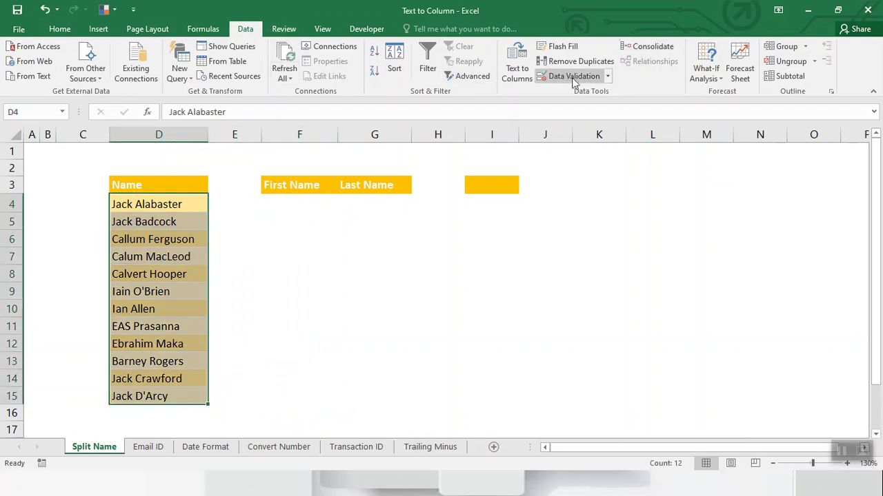
{"action": "left_click", "coordinate": [517, 72]}
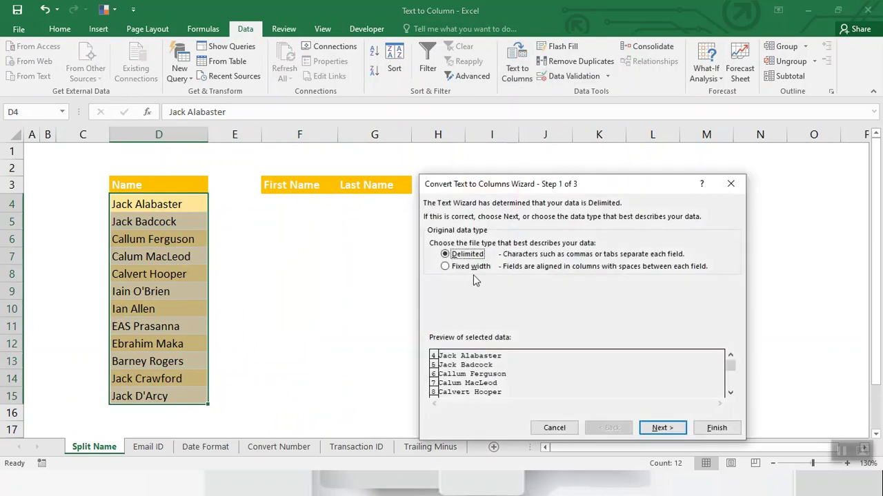
{"action": "left_click", "coordinate": [662, 428]}
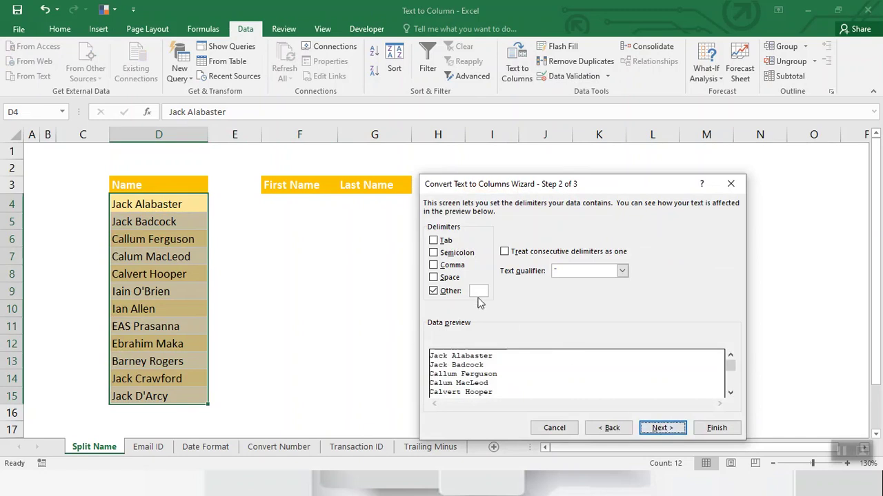
{"action": "left_click", "coordinate": [432, 291]}
{"action": "left_click", "coordinate": [433, 278]}
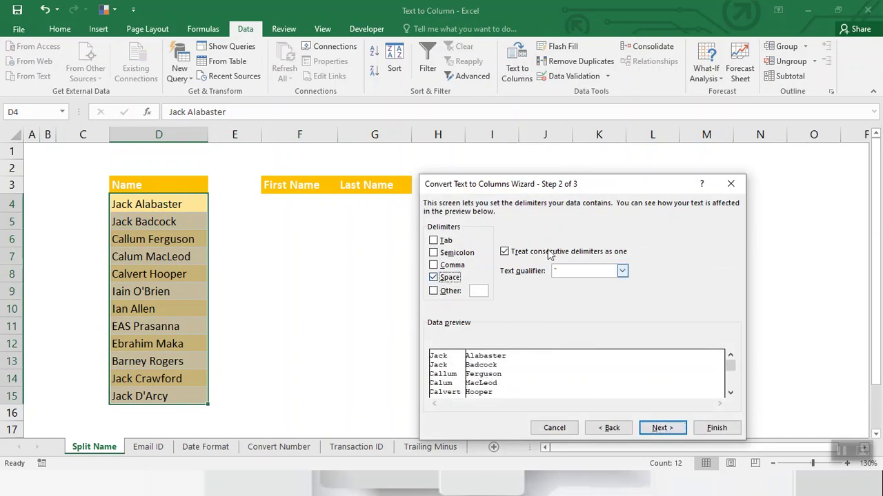
{"action": "left_click_drag", "start_coordinate": [531, 192], "coordinate": [586, 114]}
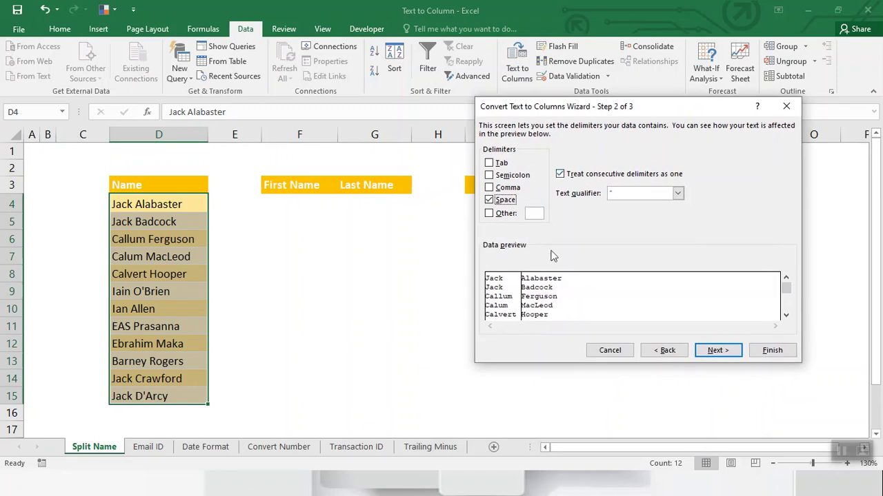
Set the name conversion's destination to F4 and finish splitting into first and last names.
{"action": "left_click", "coordinate": [722, 352]}
{"action": "left_click", "coordinate": [539, 215]}
{"action": "left_click", "coordinate": [284, 202]}
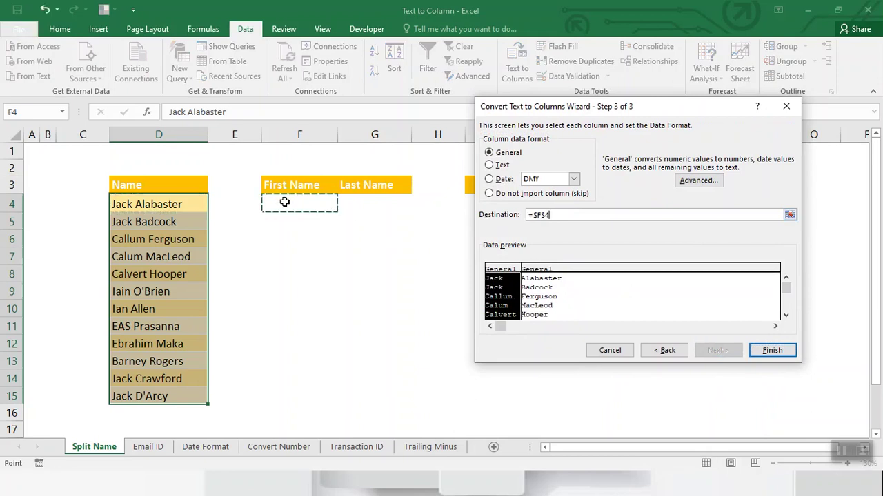
{"action": "left_click", "coordinate": [773, 351]}
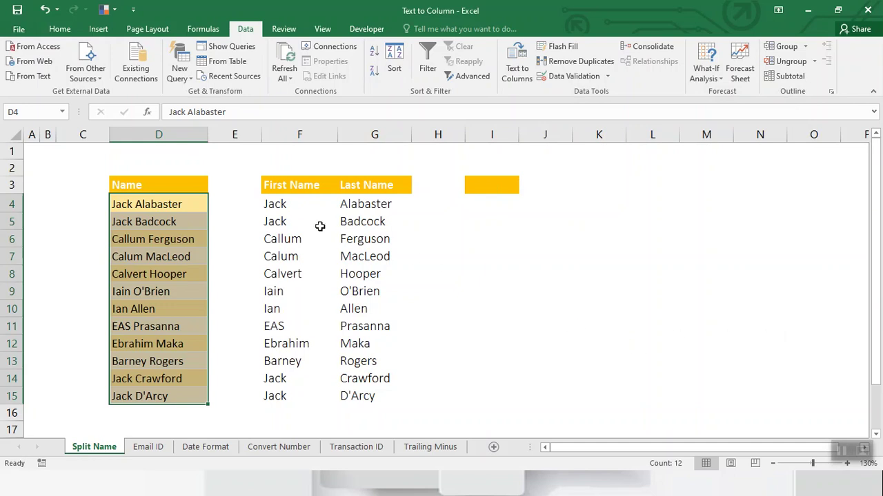
On the Email ID sheet, set up a delimited Text to Columns conversion of D4:D15 with only "@" as a custom delimiter.
{"action": "left_click", "coordinate": [146, 448]}
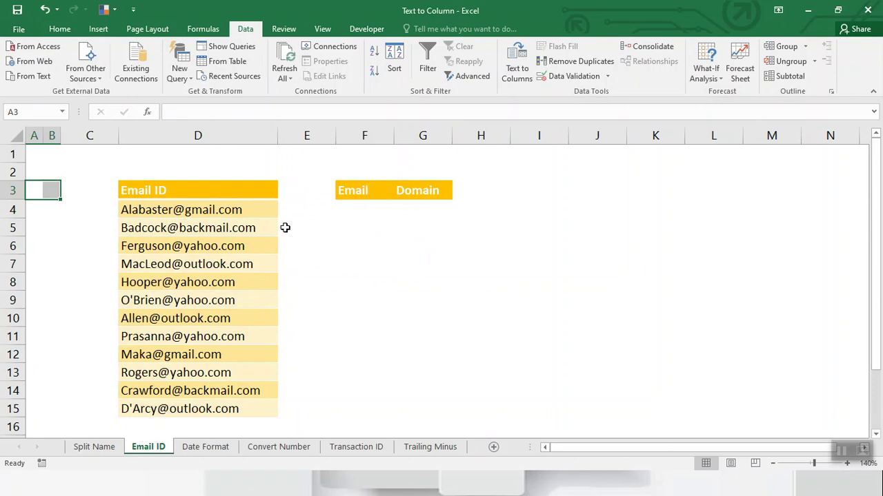
{"action": "left_click_drag", "start_coordinate": [178, 208], "coordinate": [222, 404]}
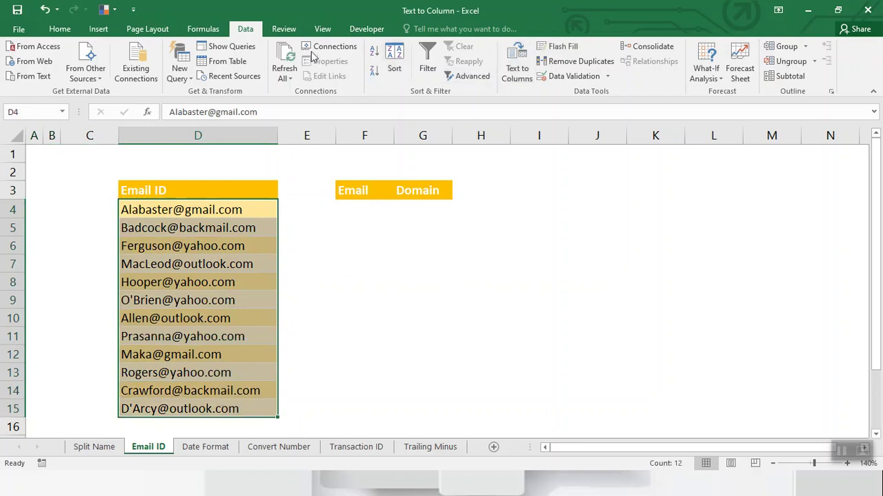
{"action": "left_click", "coordinate": [526, 81]}
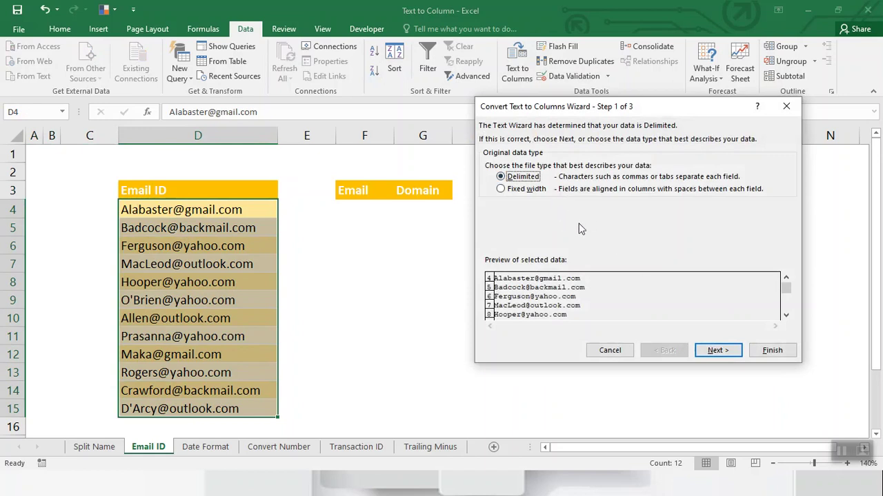
{"action": "left_click", "coordinate": [717, 351]}
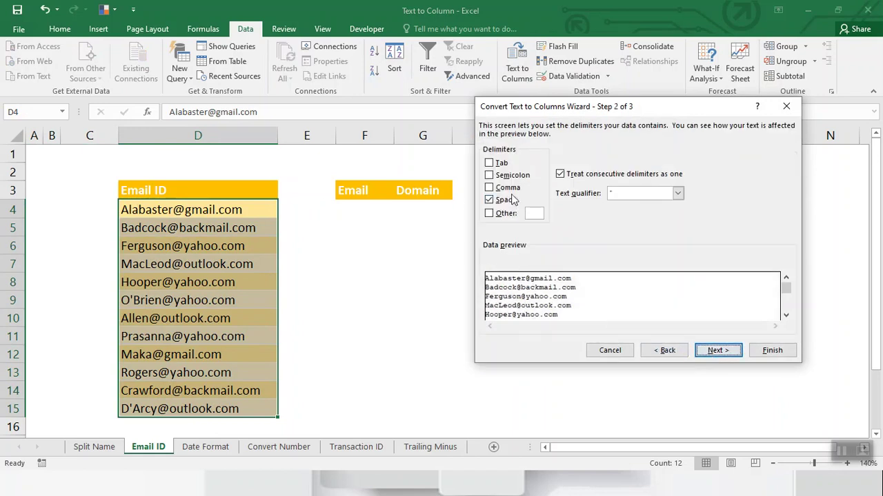
{"action": "left_click", "coordinate": [488, 200]}
{"action": "left_click", "coordinate": [489, 200]}
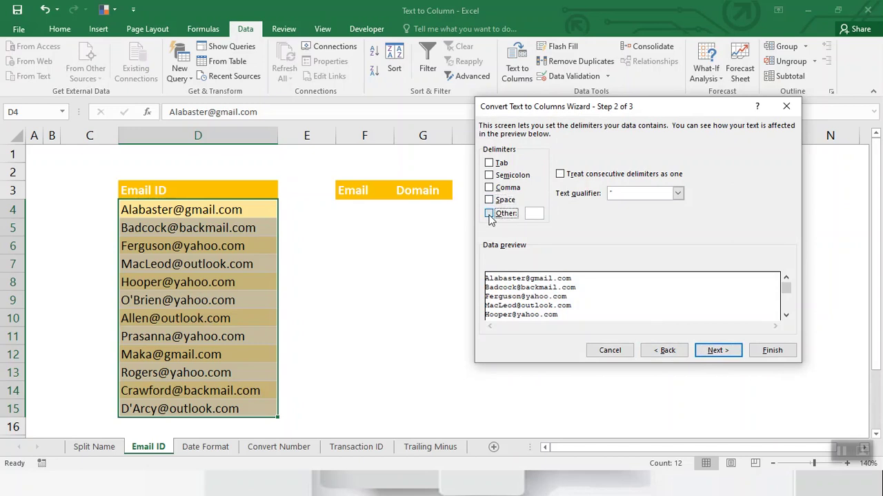
{"action": "left_click", "coordinate": [513, 215]}
{"action": "type", "text": "@"}
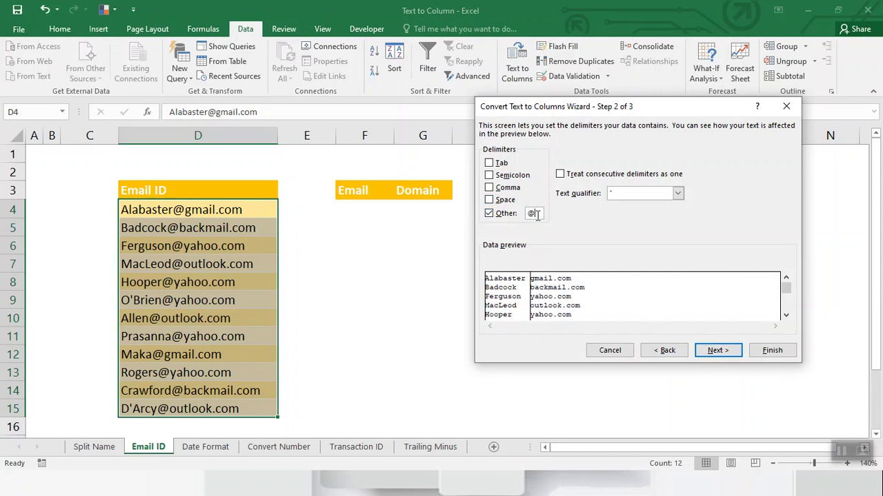
Set the email conversion's destination to F4 and finish splitting the addresses into Email and Domain.
{"action": "left_click", "coordinate": [718, 352]}
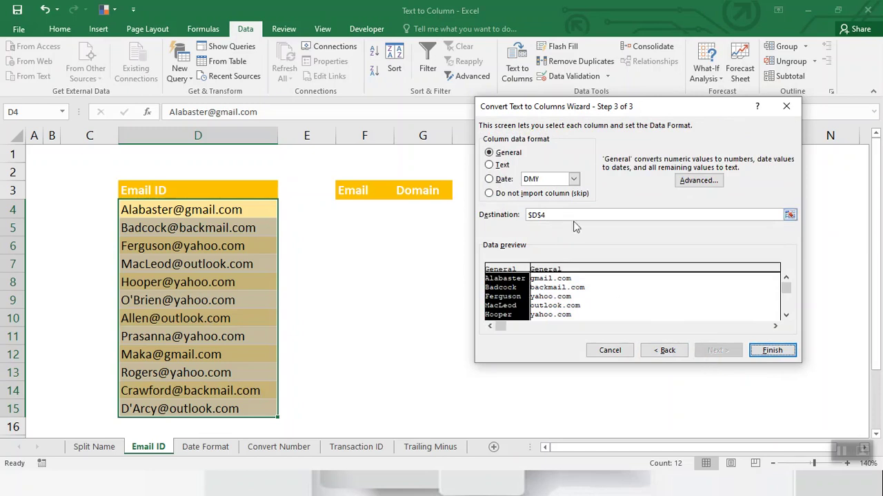
{"action": "left_click_drag", "start_coordinate": [560, 219], "coordinate": [511, 219]}
{"action": "left_click", "coordinate": [360, 207]}
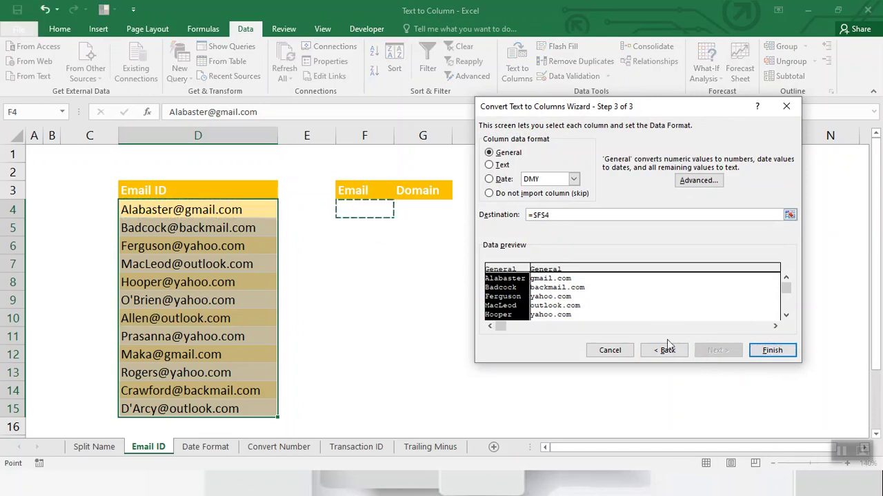
{"action": "left_click", "coordinate": [777, 355]}
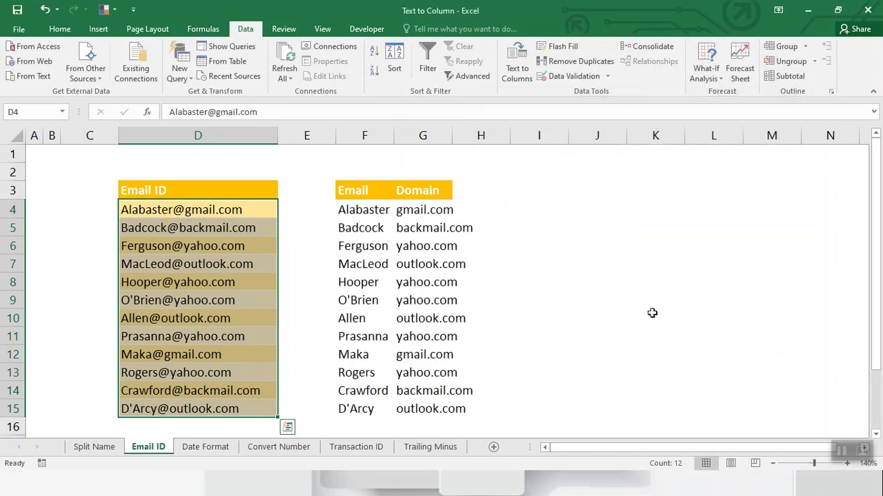
Autofit the widths of columns F and G and select the split email data in F4:G15.
{"action": "double_click", "coordinate": [390, 138]}
{"action": "left_click_drag", "start_coordinate": [451, 138], "coordinate": [449, 139]}
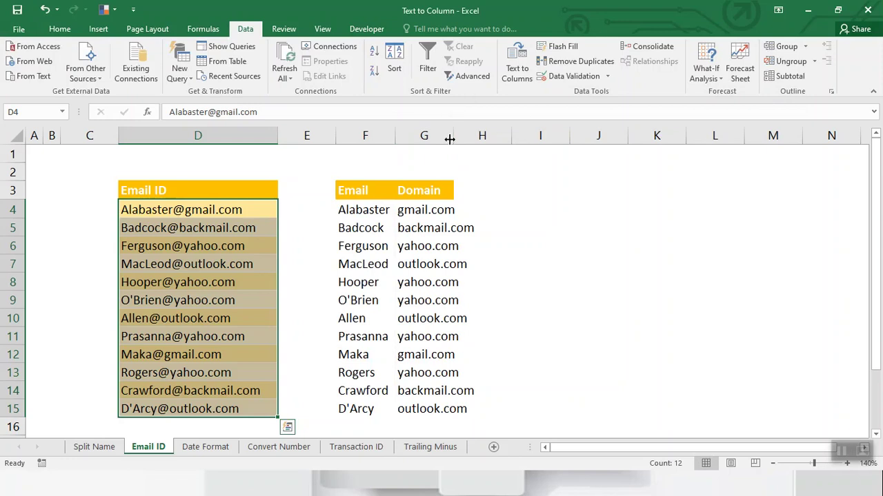
{"action": "double_click", "coordinate": [449, 140]}
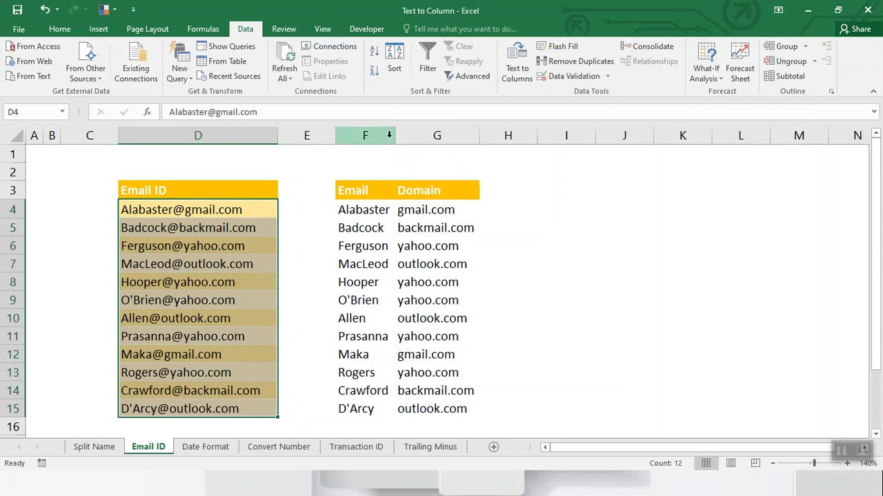
{"action": "left_click_drag", "start_coordinate": [383, 211], "coordinate": [423, 402]}
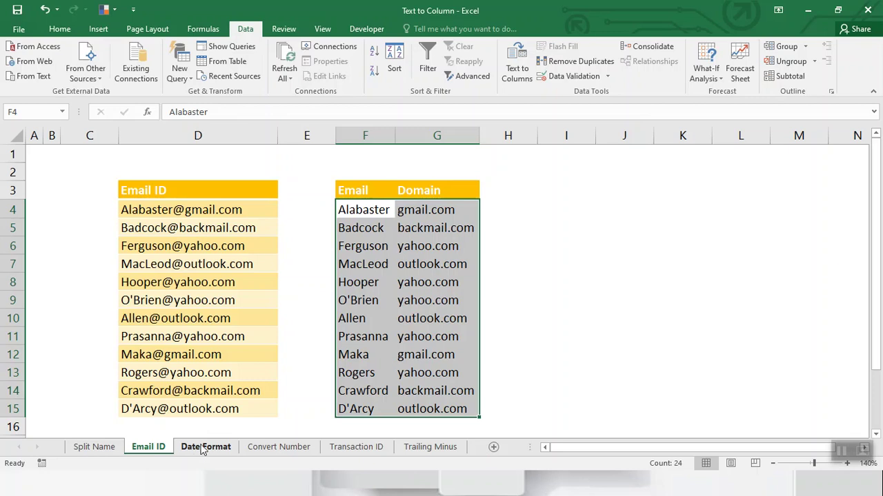
On the Date Format sheet, set up a delimited Text to Columns conversion of the dodgy dates in C5:C19 with every delimiter cleared.
{"action": "left_click", "coordinate": [207, 450]}
{"action": "scroll", "coordinate": [173, 358], "scroll_direction": "up", "scroll_amount": 1}
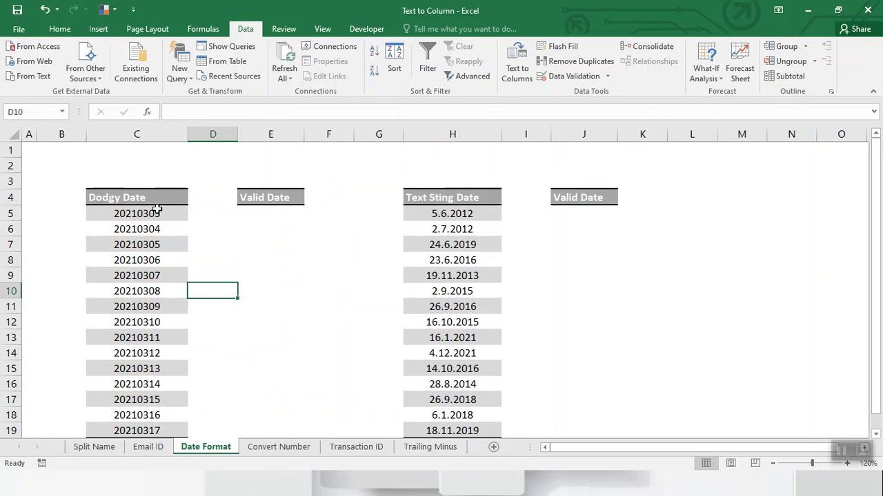
{"action": "left_click_drag", "start_coordinate": [157, 213], "coordinate": [170, 400]}
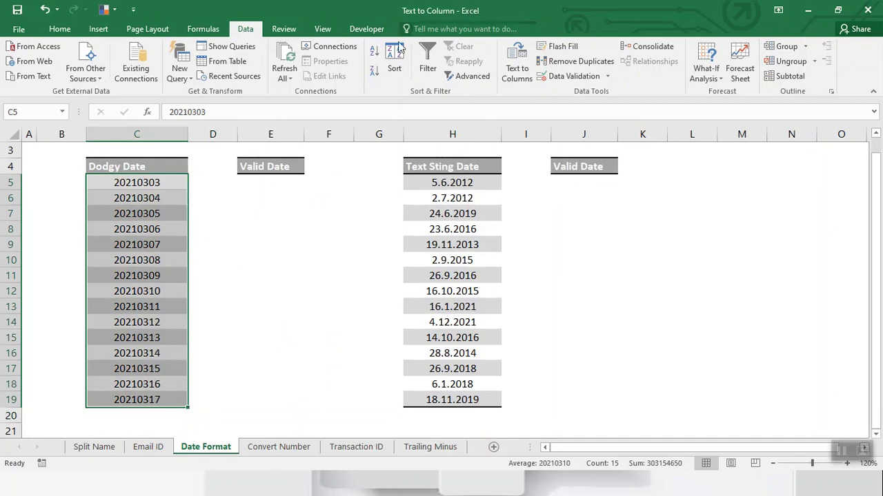
{"action": "left_click", "coordinate": [516, 77]}
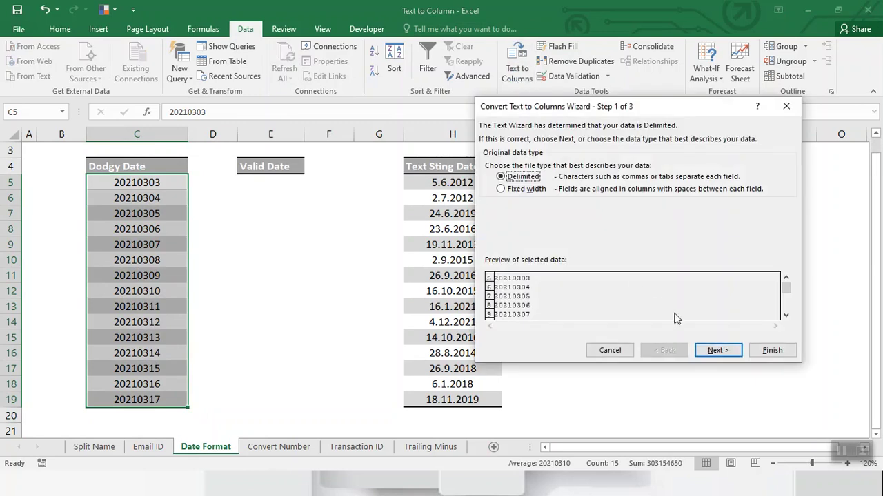
{"action": "left_click", "coordinate": [729, 350]}
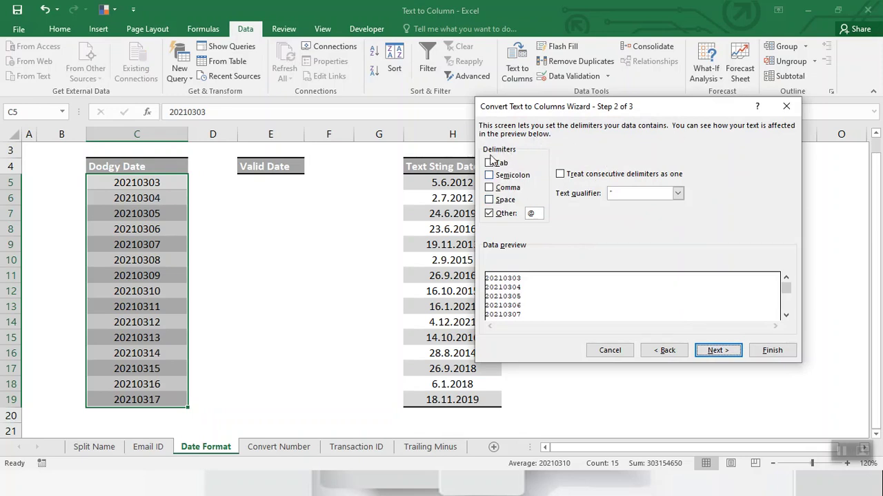
{"action": "left_click", "coordinate": [488, 214]}
{"action": "left_click_drag", "start_coordinate": [535, 215], "coordinate": [528, 215]}
{"action": "left_click", "coordinate": [489, 214]}
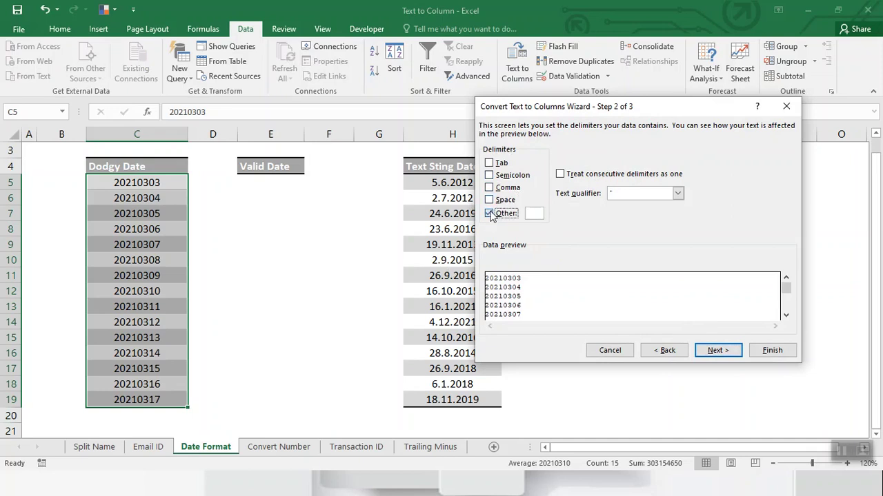
{"action": "left_click", "coordinate": [719, 353]}
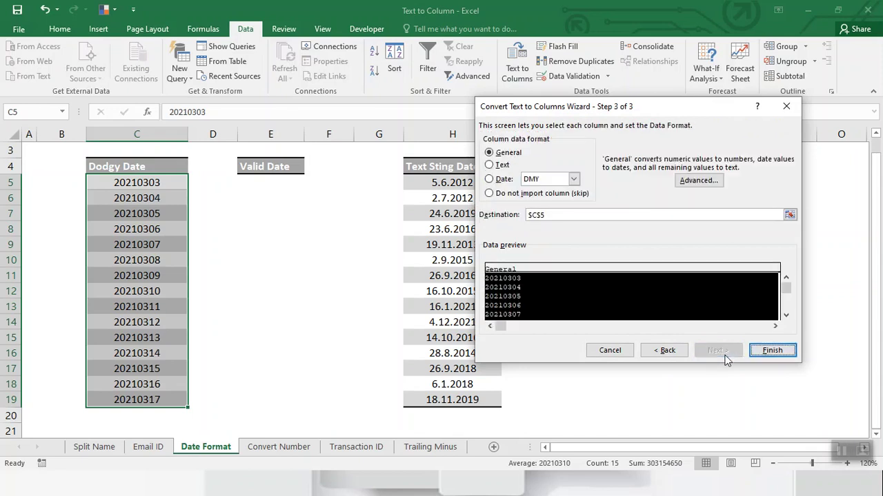
Set the column data format for the dodgy dates to Date with the YMD order.
{"action": "left_click", "coordinate": [494, 180]}
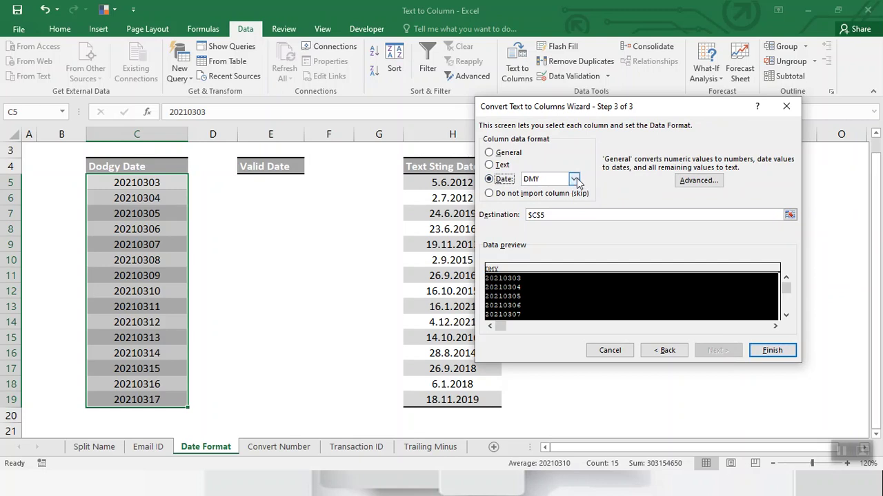
{"action": "left_click", "coordinate": [574, 179]}
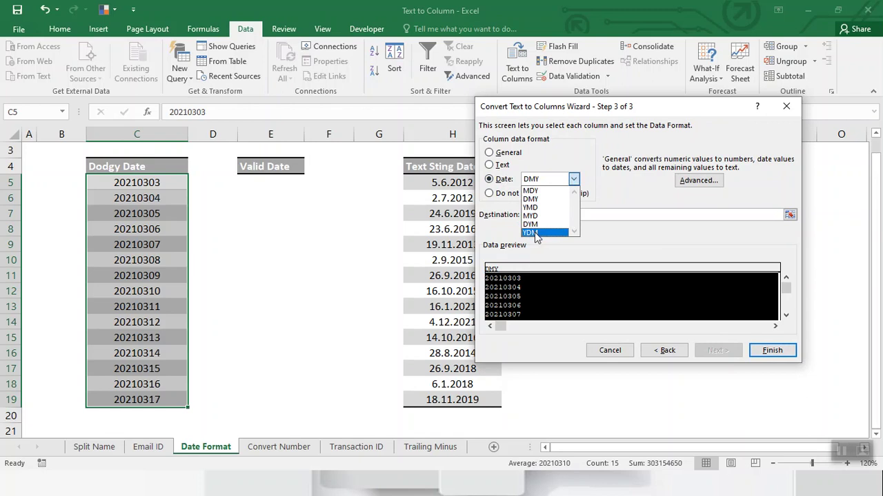
{"action": "left_click", "coordinate": [532, 233]}
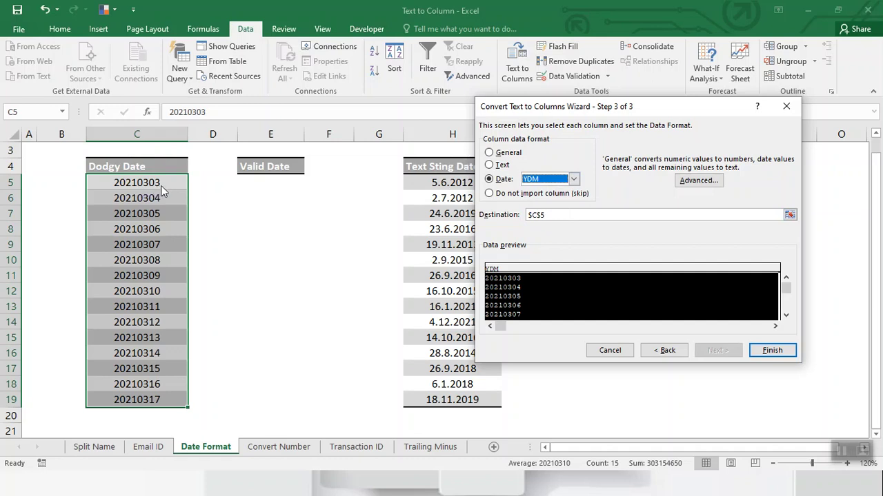
{"action": "left_click", "coordinate": [573, 179]}
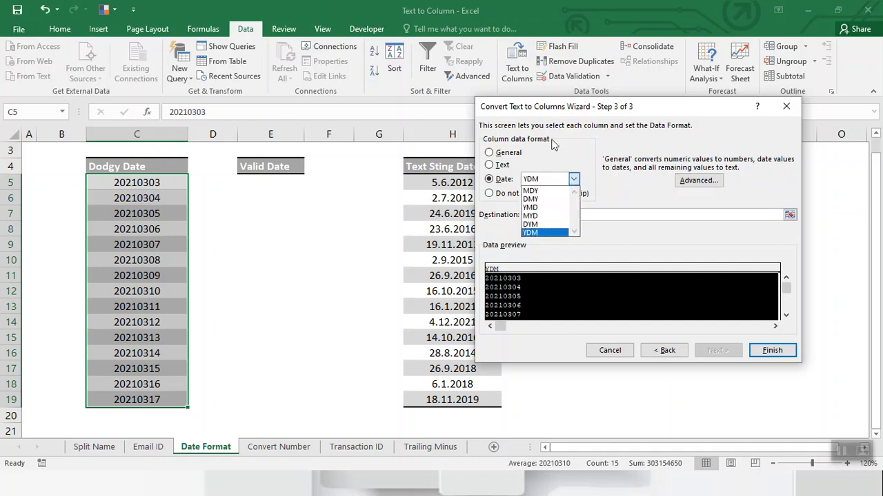
{"action": "left_click", "coordinate": [547, 208]}
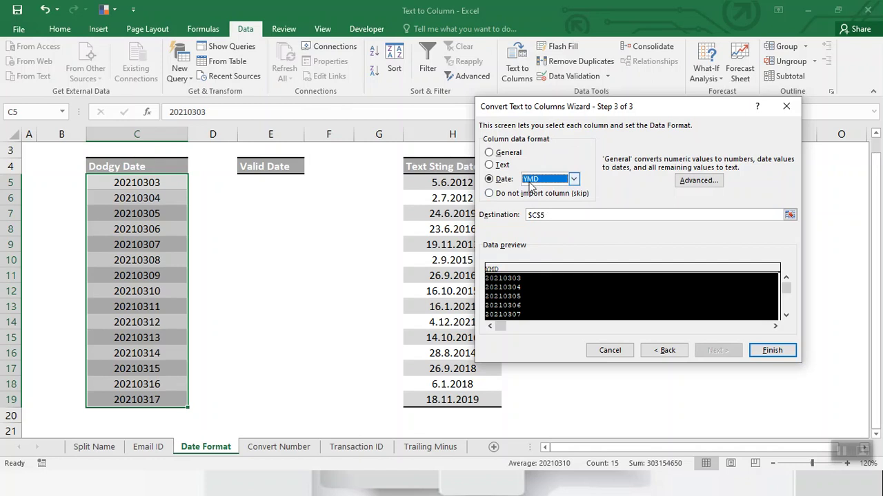
Set the dodgy date conversion's destination to E5, finish it, and select the converted dates in E5:E19.
{"action": "left_click", "coordinate": [577, 216]}
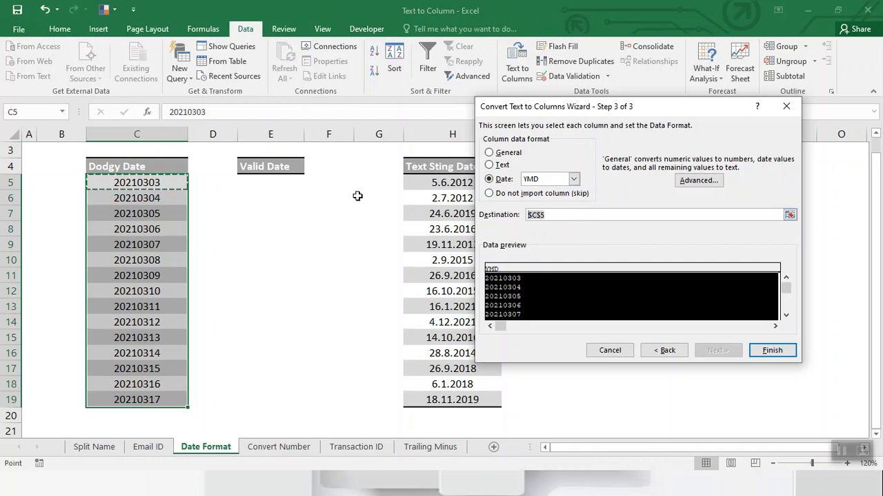
{"action": "left_click", "coordinate": [260, 184]}
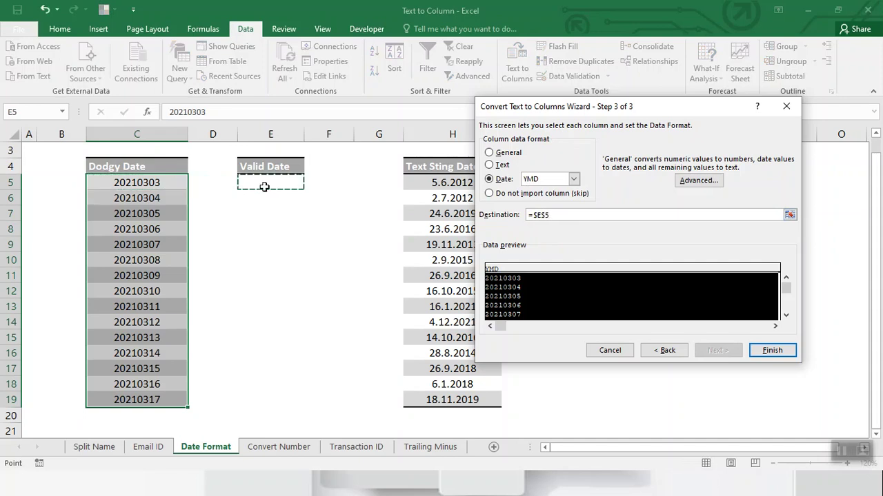
{"action": "left_click", "coordinate": [764, 351]}
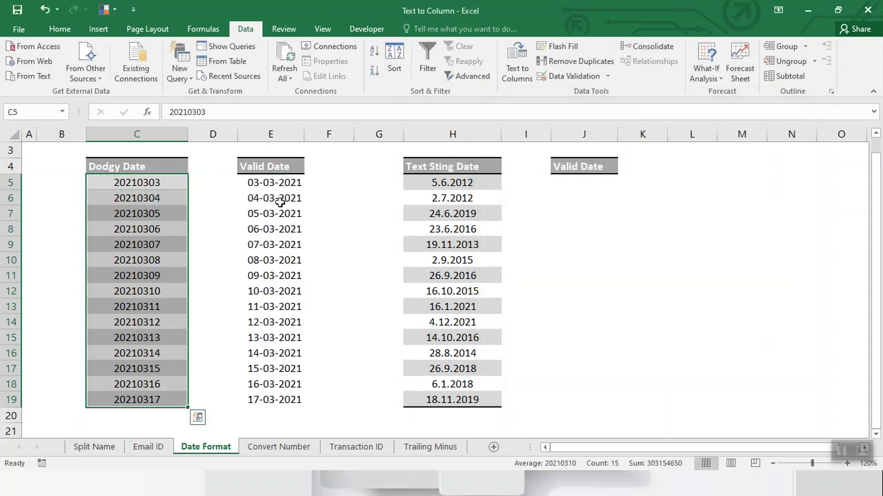
{"action": "left_click_drag", "start_coordinate": [256, 183], "coordinate": [267, 407]}
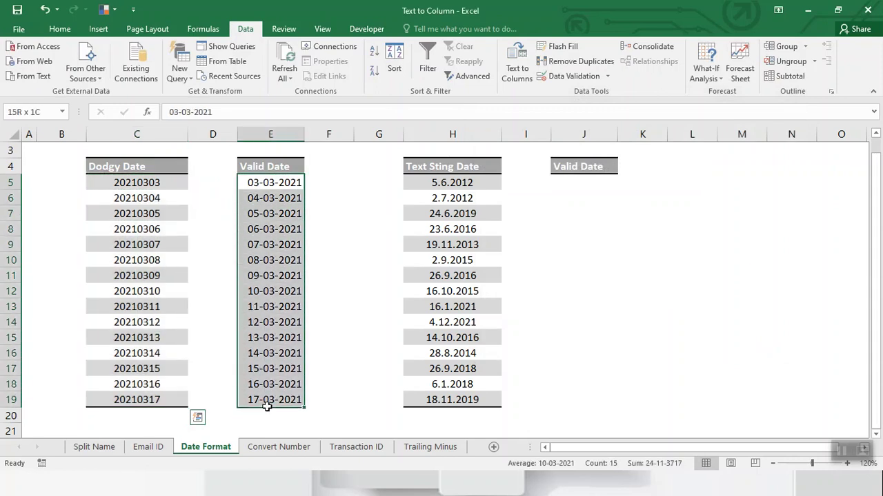
{"action": "left_click_drag", "start_coordinate": [267, 406], "coordinate": [267, 406]}
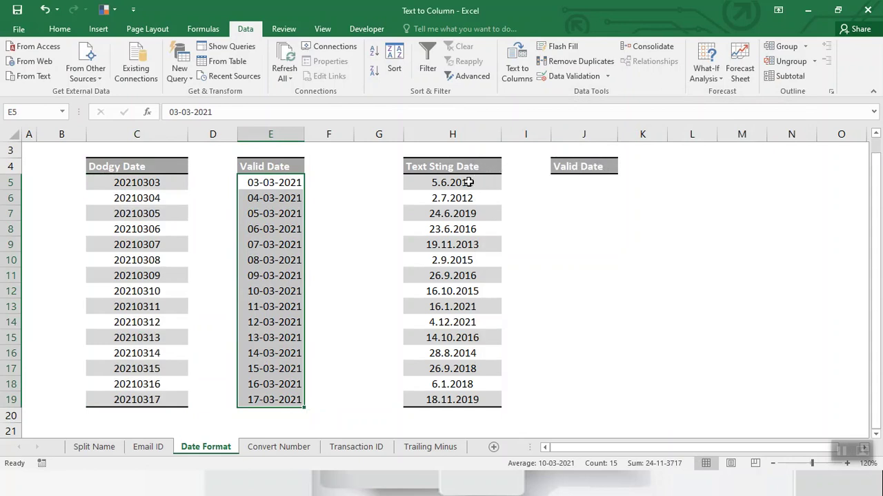
Set up a delimited Text to Columns conversion of the text string dates in H5:H19 without any delimiter.
{"action": "left_click_drag", "start_coordinate": [453, 182], "coordinate": [465, 397]}
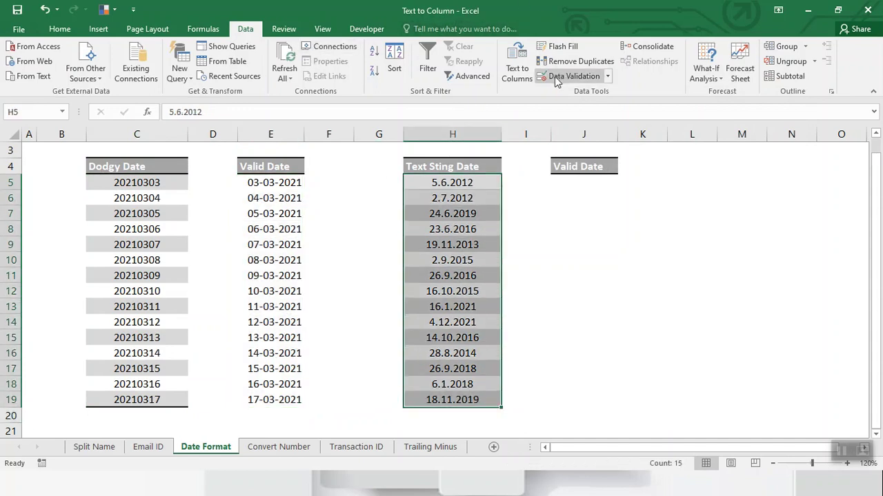
{"action": "left_click", "coordinate": [516, 68]}
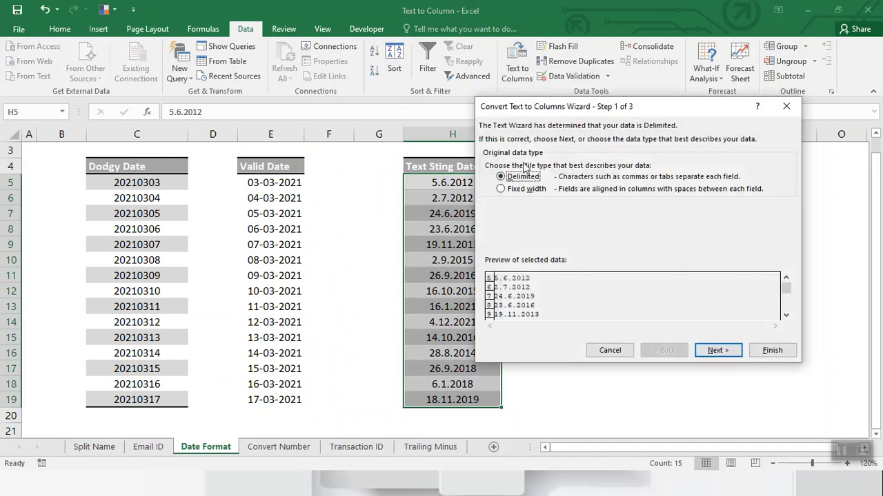
{"action": "left_click", "coordinate": [718, 351]}
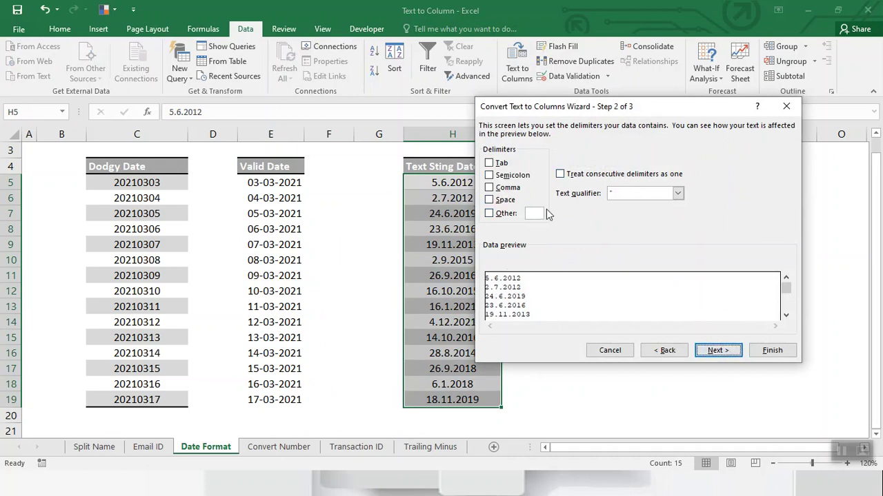
{"action": "left_click", "coordinate": [717, 351]}
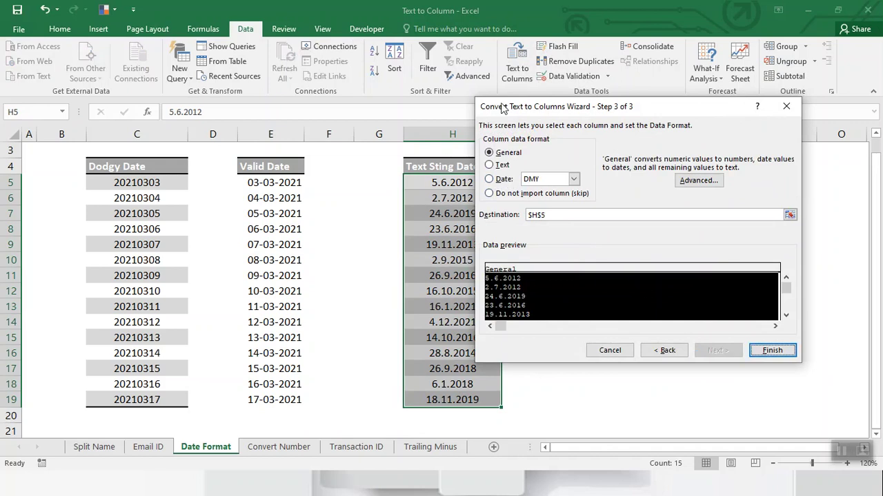
Set the column data format for the text string dates to Date with the DMY order.
{"action": "left_click_drag", "start_coordinate": [502, 107], "coordinate": [609, 92]}
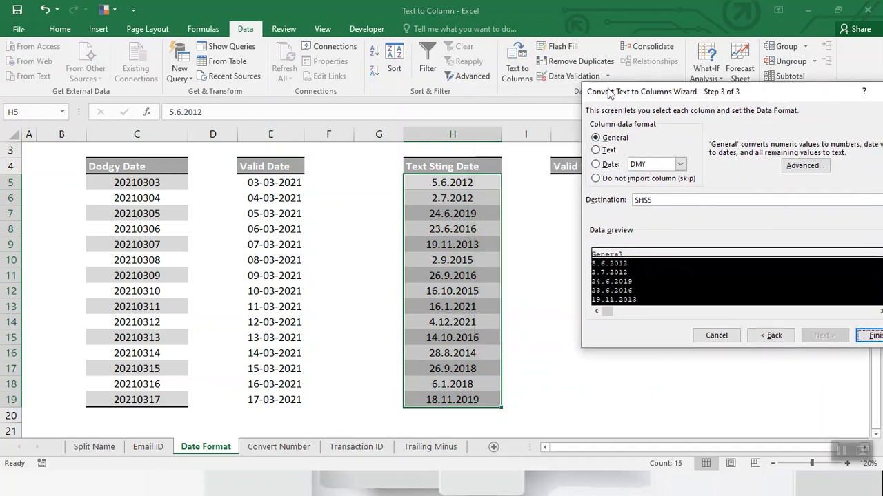
{"action": "left_click", "coordinate": [610, 167]}
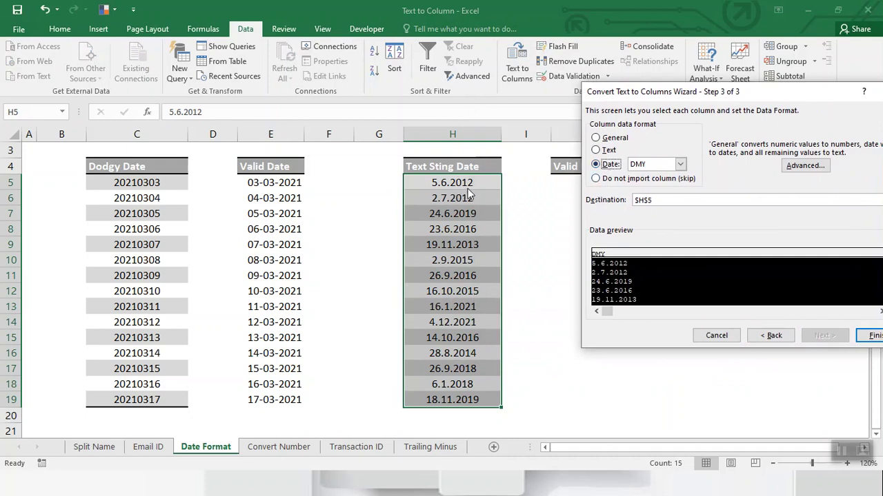
{"action": "left_click", "coordinate": [680, 165]}
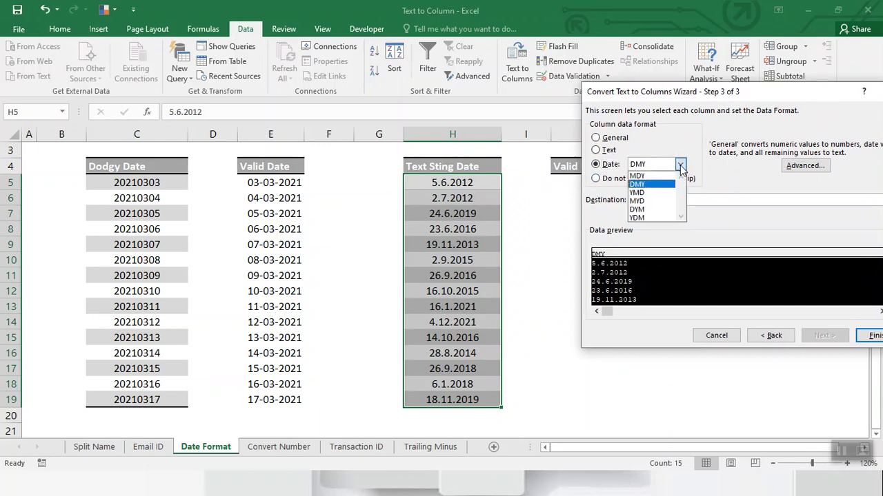
{"action": "left_click", "coordinate": [645, 185]}
Set the text string date conversion's destination to J5 and finish converting to valid dates.
{"action": "left_click", "coordinate": [653, 200]}
{"action": "left_click_drag", "start_coordinate": [653, 103], "coordinate": [217, 122]}
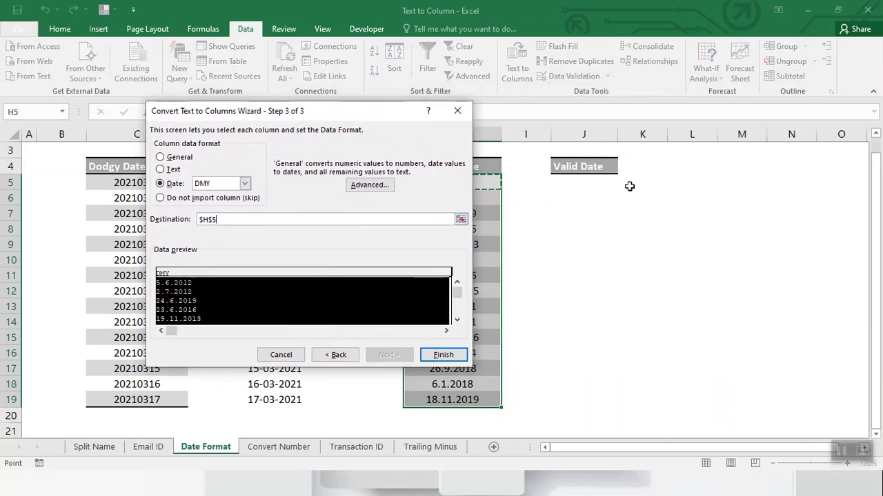
{"action": "left_click", "coordinate": [577, 181]}
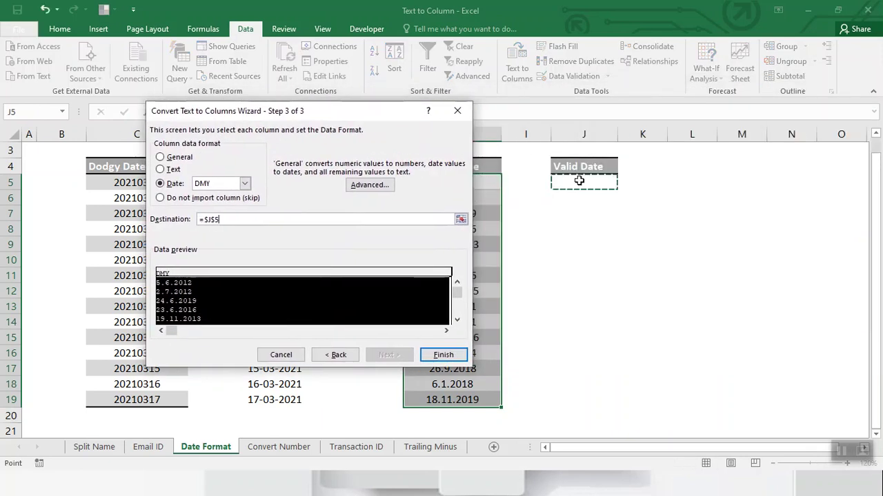
{"action": "left_click", "coordinate": [444, 354]}
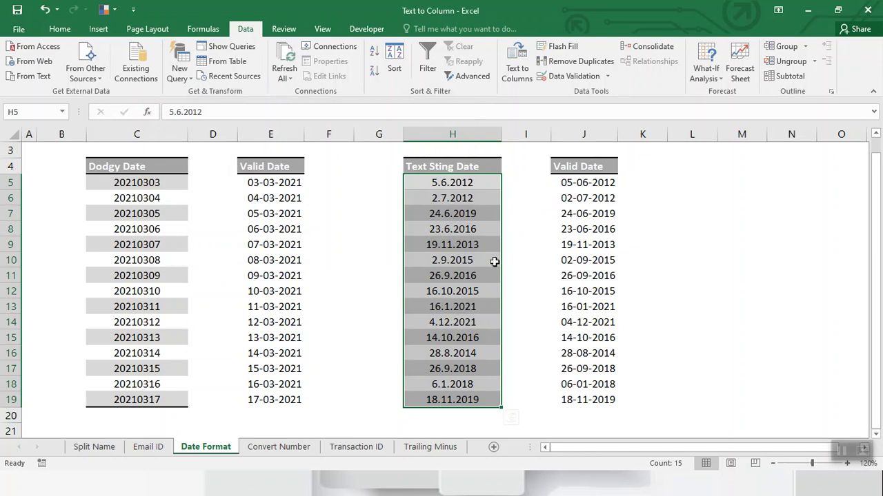
On the Convert Number sheet, enter =SUM(H4:H8) in J5 to test whether the text numbers add up.
{"action": "left_click", "coordinate": [278, 447]}
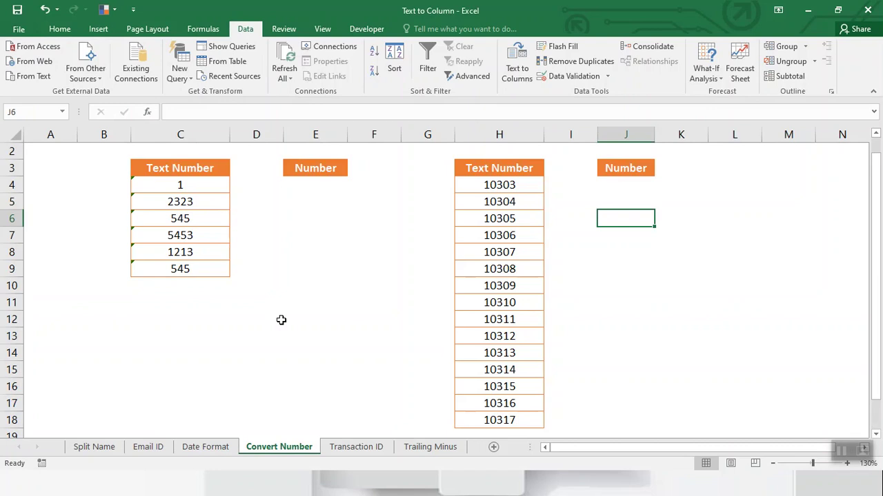
{"action": "left_click", "coordinate": [566, 196]}
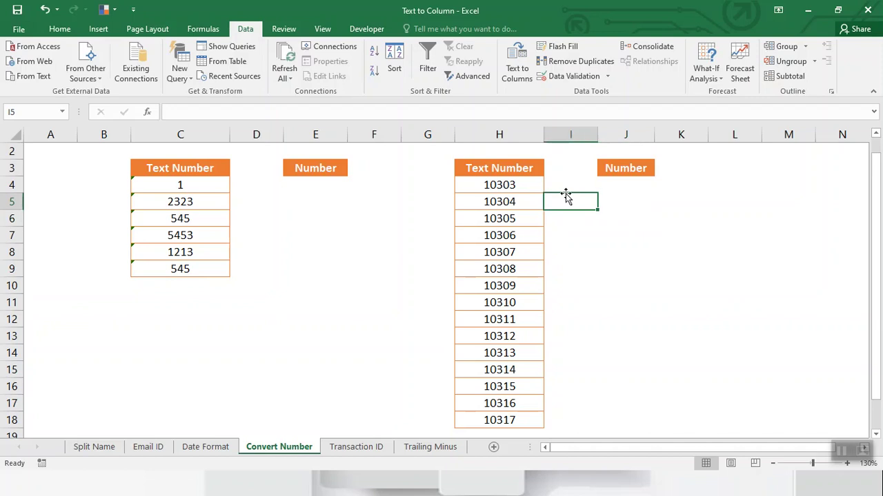
{"action": "key", "text": "Right"}
{"action": "type", "text": "=s"}
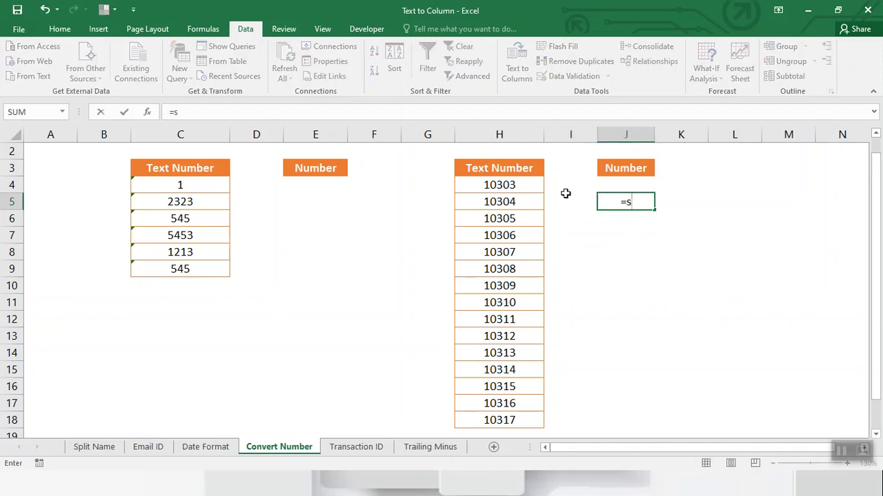
{"action": "type", "text": "um"}
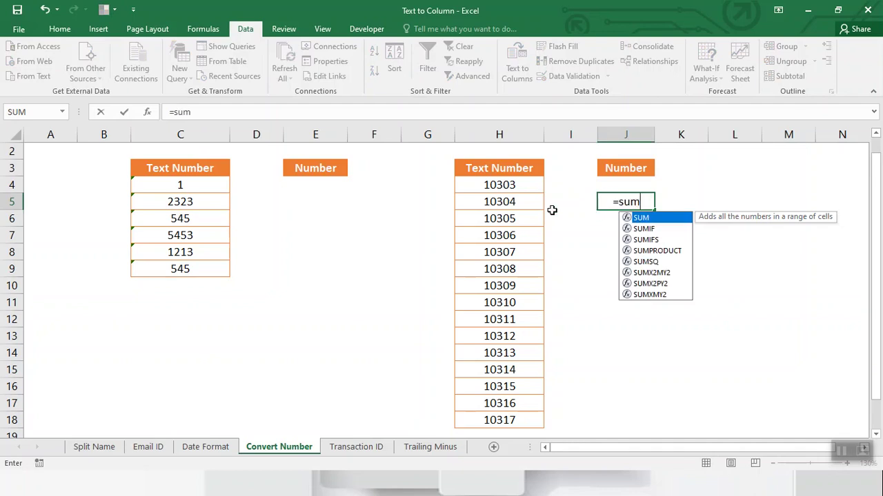
{"action": "key", "text": "Tab"}
{"action": "left_click_drag", "start_coordinate": [506, 184], "coordinate": [506, 256]}
{"action": "type", "text": ")"}
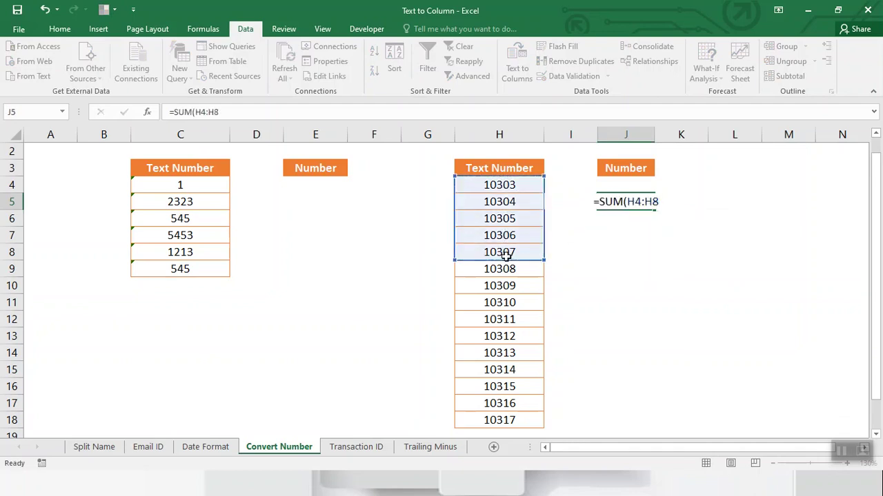
{"action": "key", "text": "Return"}
{"action": "key", "text": "Up"}
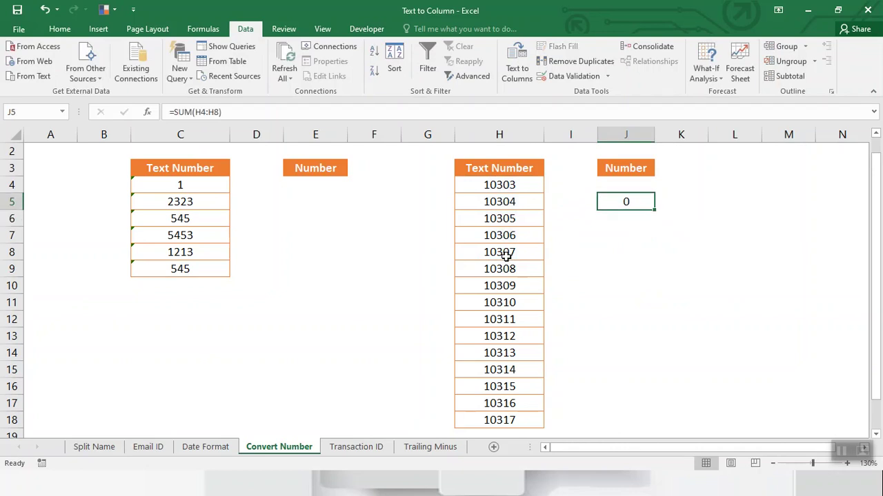
Set up a delimited Text to Columns conversion of the text numbers in C4:C9 with no delimiter and the General data format.
{"action": "left_click_drag", "start_coordinate": [489, 185], "coordinate": [492, 219]}
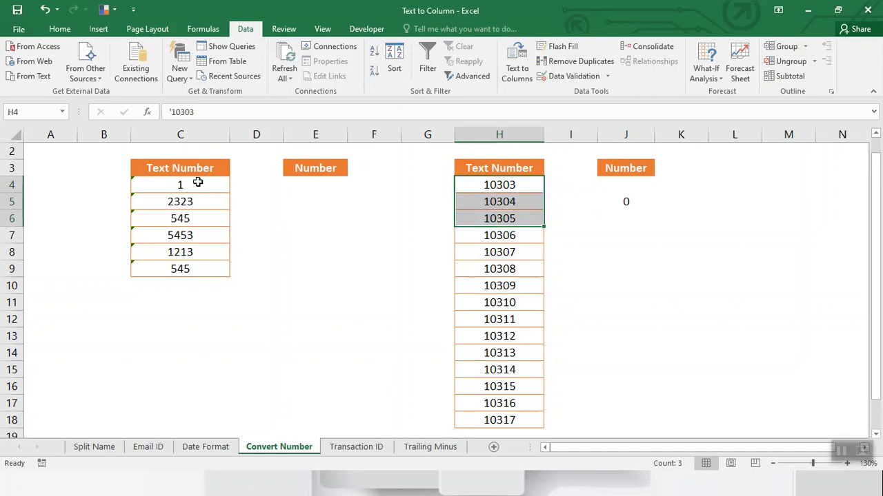
{"action": "left_click_drag", "start_coordinate": [198, 184], "coordinate": [204, 267]}
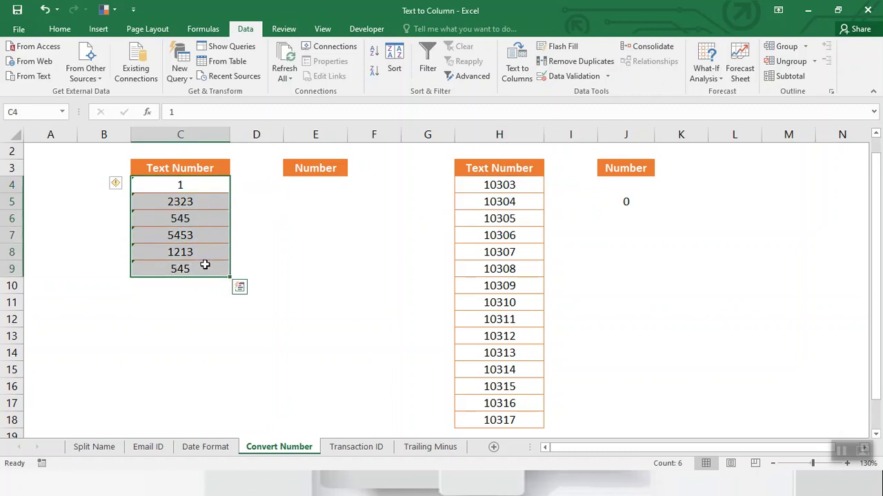
{"action": "left_click", "coordinate": [530, 75]}
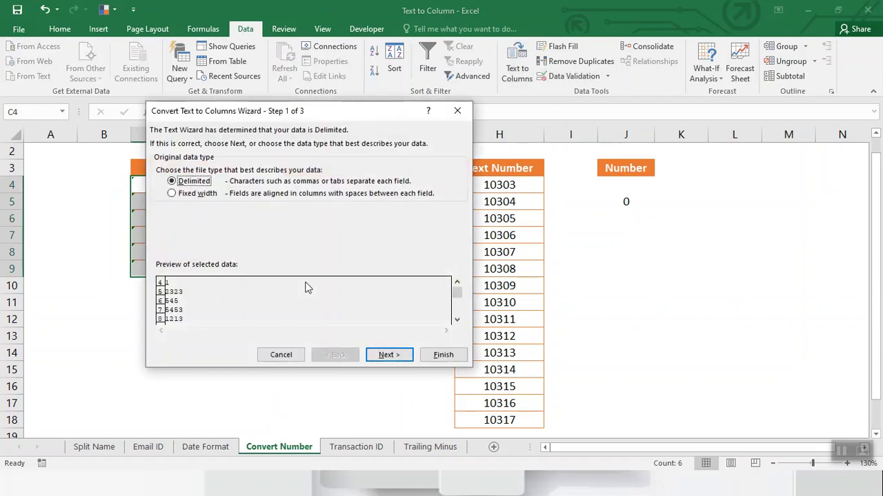
{"action": "left_click", "coordinate": [383, 355]}
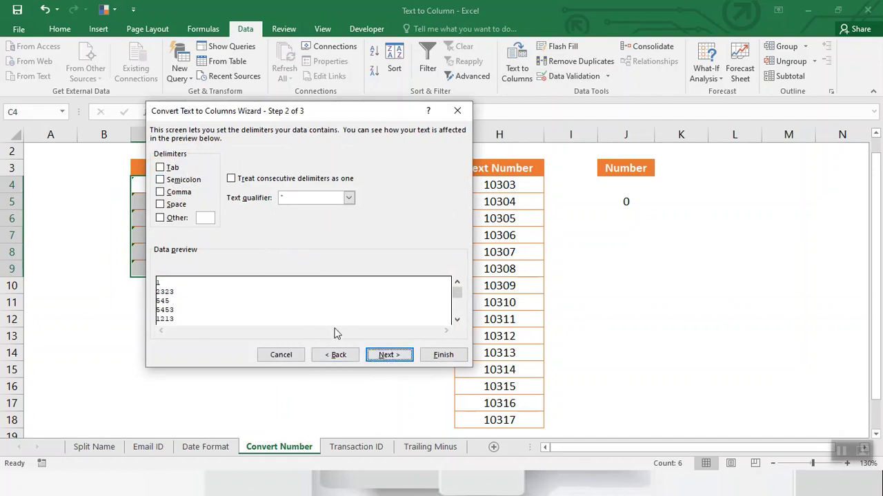
{"action": "left_click", "coordinate": [369, 357]}
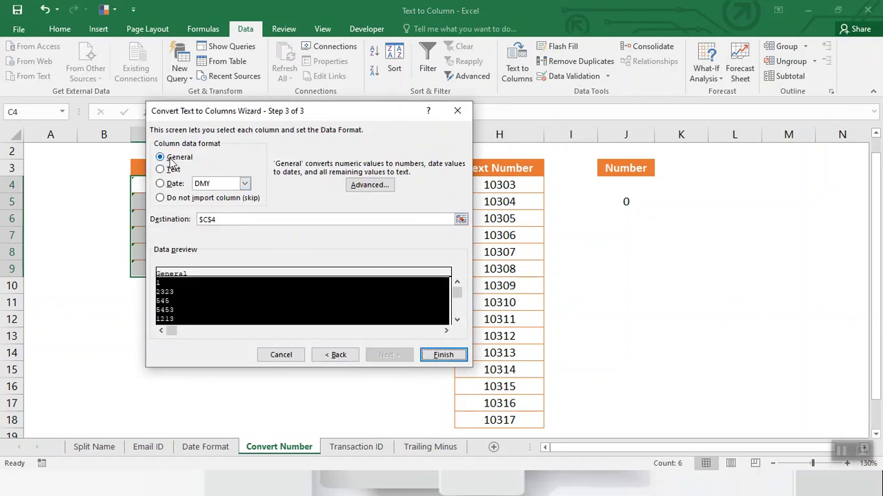
{"action": "left_click", "coordinate": [342, 357]}
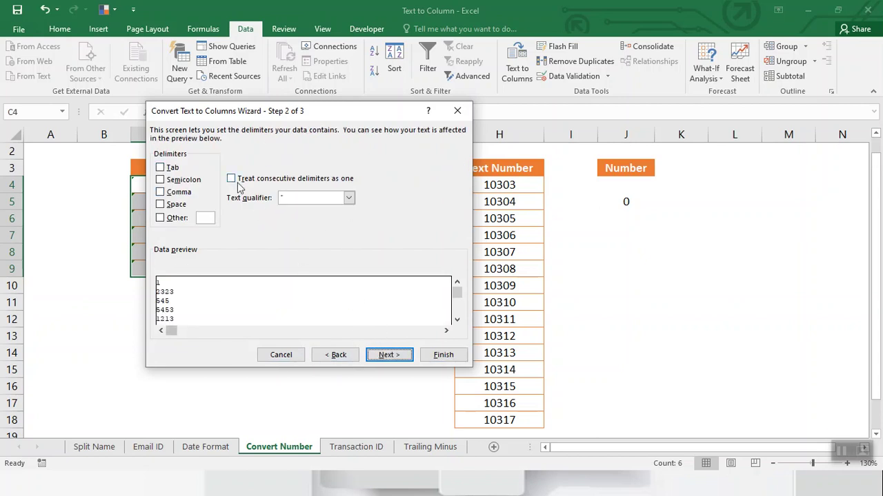
{"action": "left_click", "coordinate": [401, 358]}
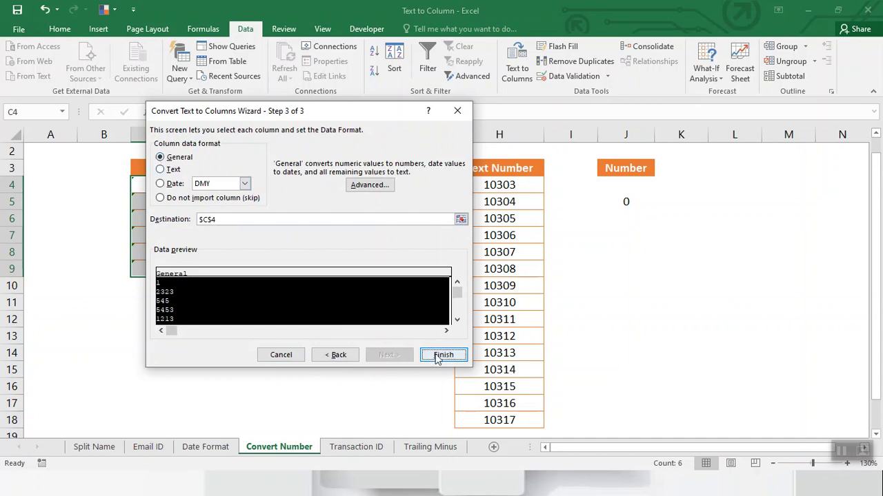
Set the destination of the C4:C9 conversion to E4 and finish converting the text numbers.
{"action": "left_click_drag", "start_coordinate": [251, 221], "coordinate": [187, 221]}
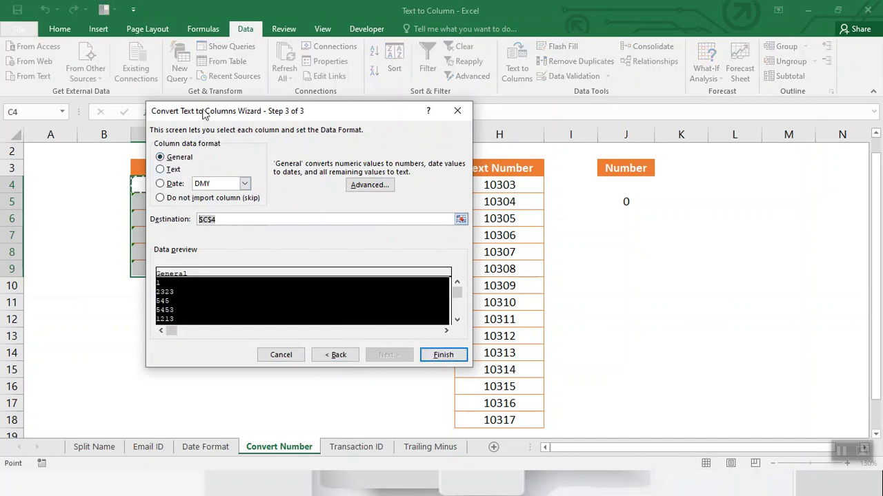
{"action": "left_click_drag", "start_coordinate": [204, 111], "coordinate": [461, 122]}
{"action": "left_click", "coordinate": [311, 184]}
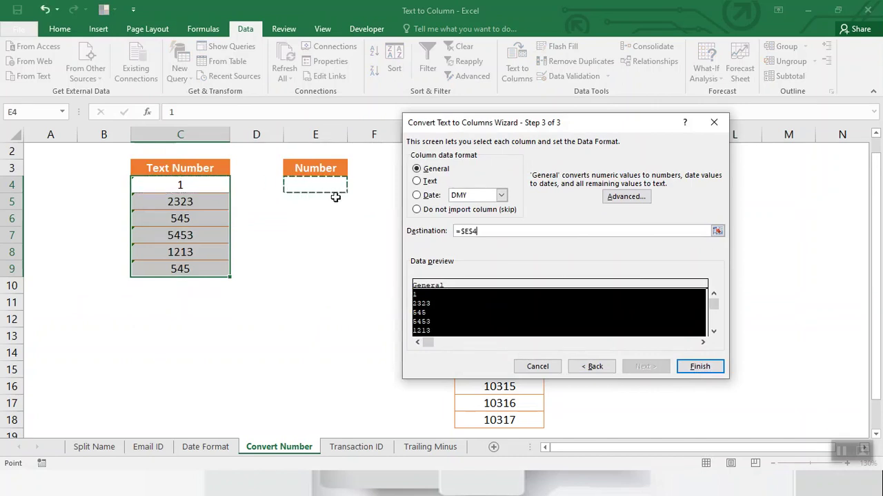
{"action": "left_click", "coordinate": [693, 366]}
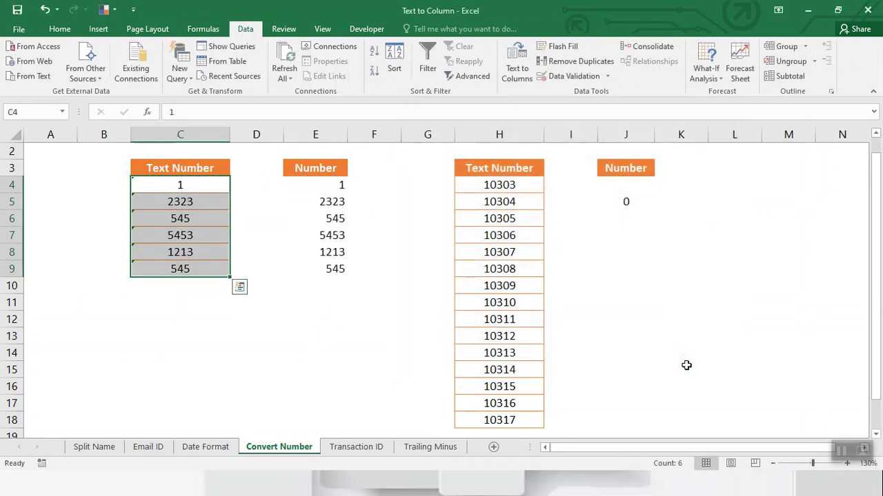
Compare the converted values in column E with the original text numbers in C4:C9.
{"action": "left_click_drag", "start_coordinate": [331, 183], "coordinate": [333, 235]}
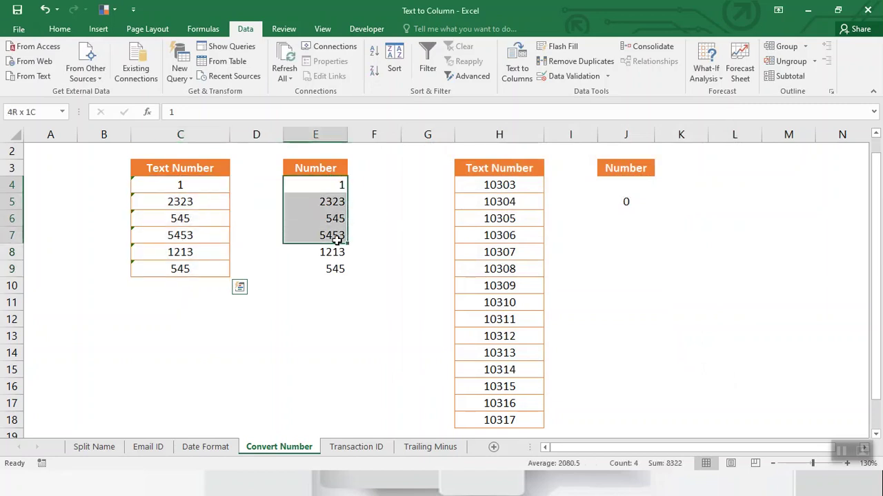
{"action": "left_click", "coordinate": [203, 191]}
{"action": "left_click", "coordinate": [195, 202]}
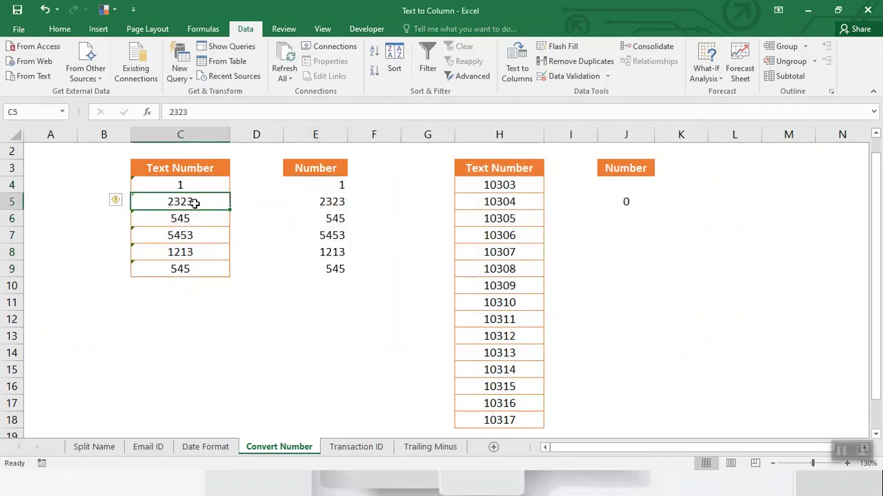
{"action": "left_click", "coordinate": [184, 221]}
{"action": "left_click", "coordinate": [197, 248]}
{"action": "left_click", "coordinate": [202, 270]}
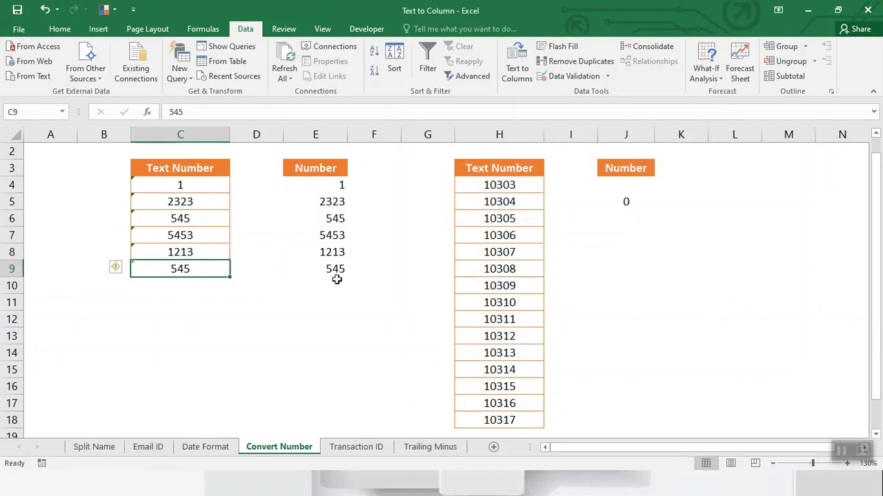
Set up a delimited Text to Columns conversion of the text numbers in H4:H18 without any delimiter.
{"action": "left_click", "coordinate": [522, 187]}
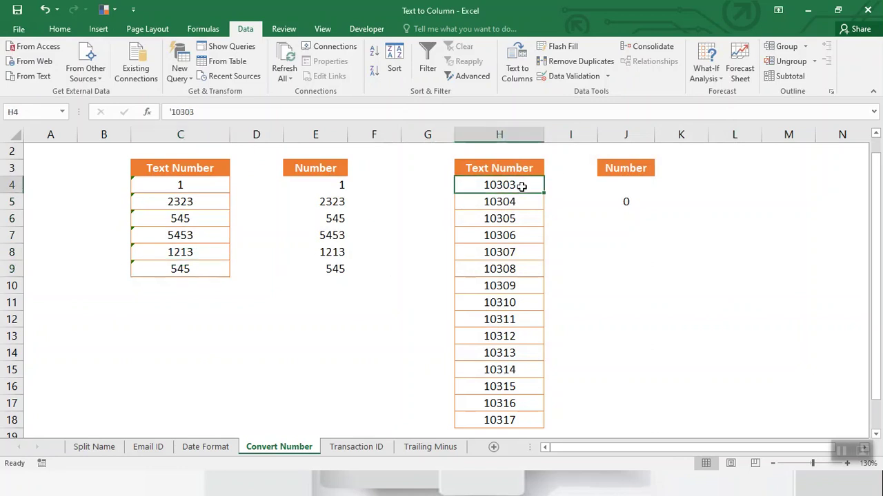
{"action": "key", "text": "ctrl+shift+Down"}
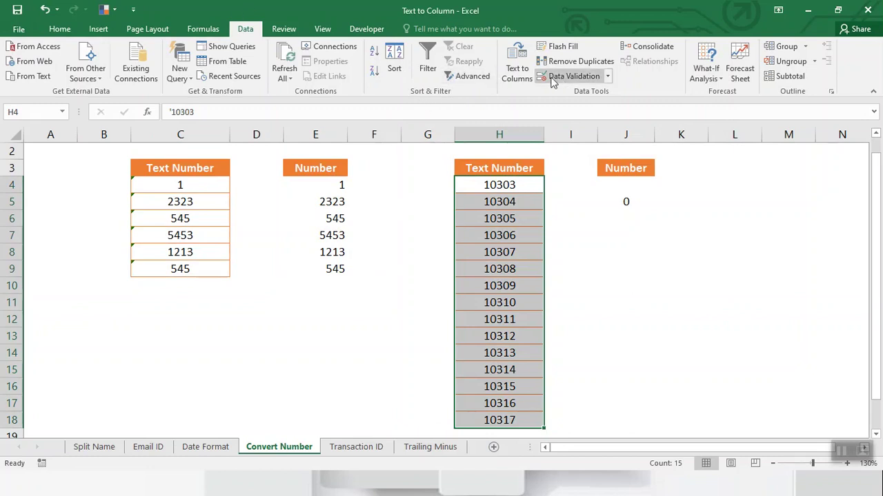
{"action": "left_click", "coordinate": [517, 72]}
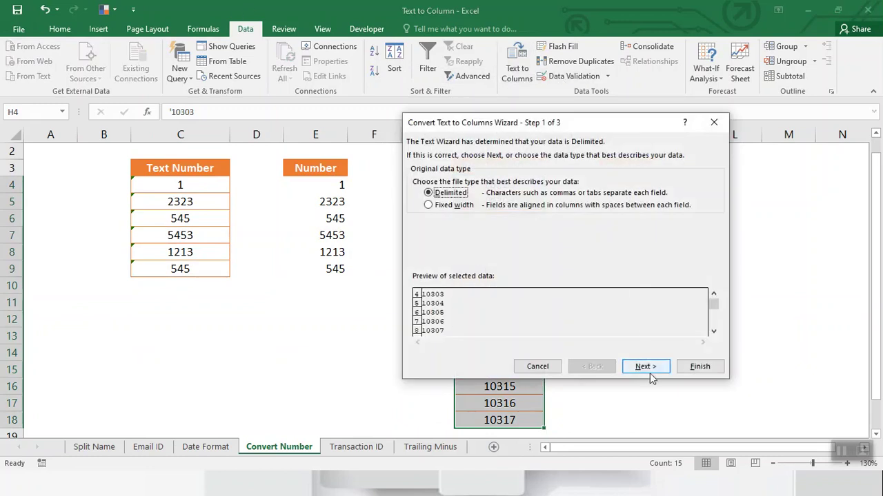
{"action": "left_click", "coordinate": [647, 366]}
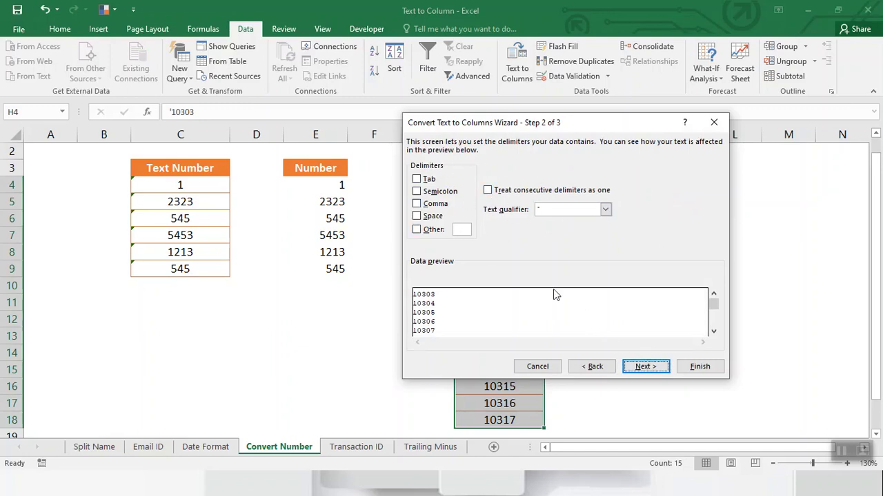
{"action": "left_click", "coordinate": [645, 367]}
Set the destination of the H4:H18 conversion to K4 and finish it with the General data format.
{"action": "left_click_drag", "start_coordinate": [496, 131], "coordinate": [226, 147]}
{"action": "left_click", "coordinate": [200, 248]}
{"action": "left_click", "coordinate": [697, 186]}
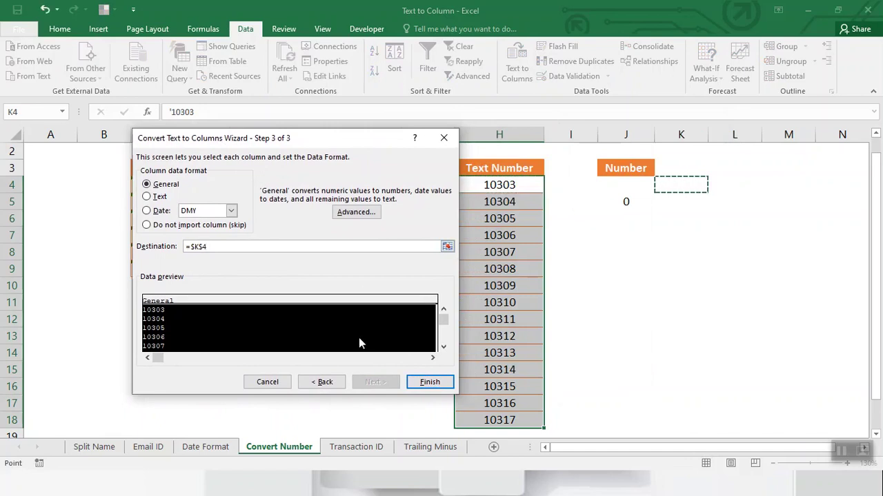
{"action": "left_click", "coordinate": [426, 382]}
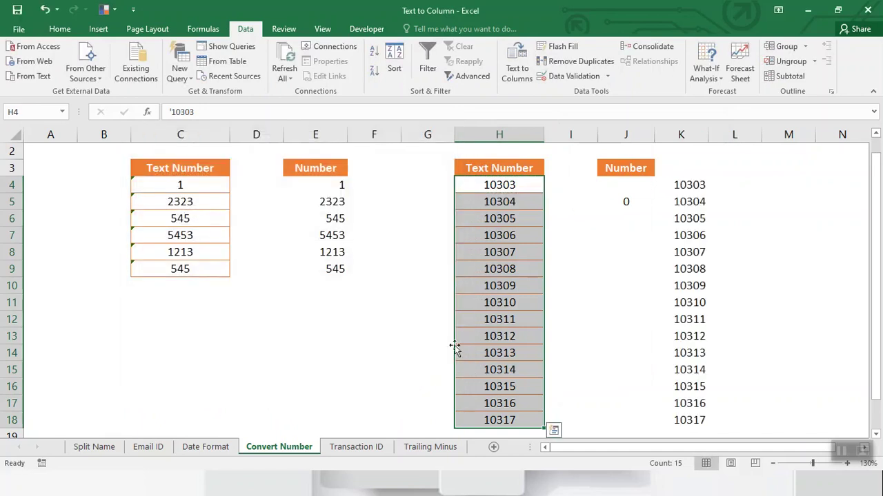
Enter =SUM(K4:K6) in J7 to test whether the converted numbers add up.
{"action": "left_click", "coordinate": [631, 230]}
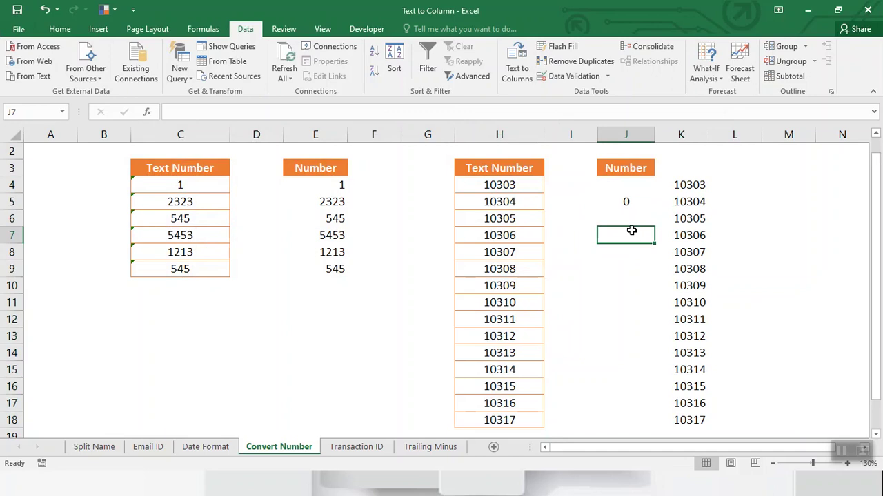
{"action": "type", "text": "="}
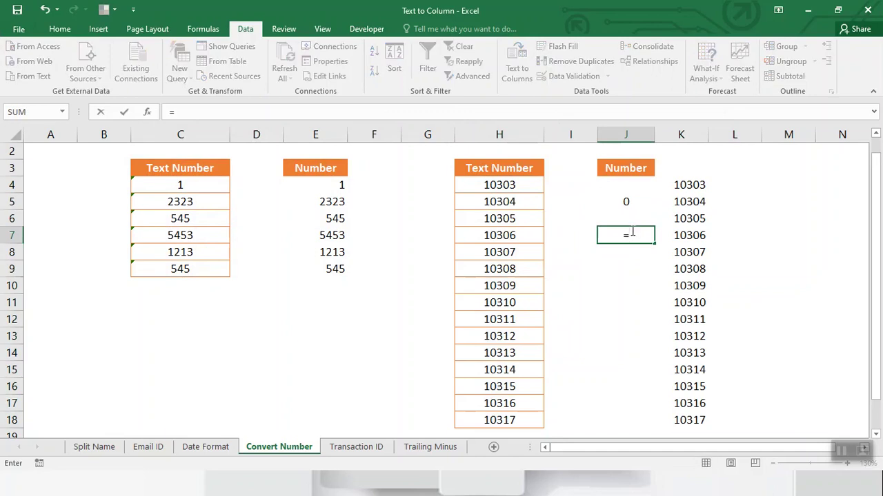
{"action": "type", "text": "sum"}
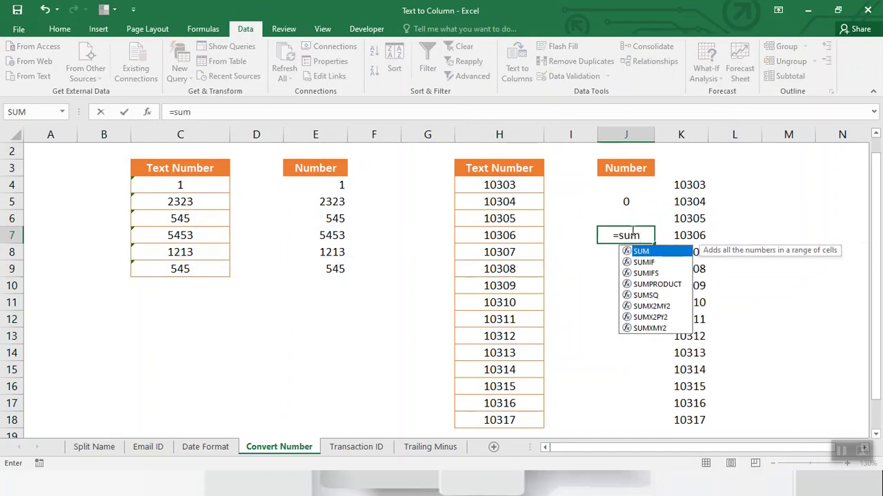
{"action": "key", "text": "Tab"}
{"action": "left_click_drag", "start_coordinate": [683, 186], "coordinate": [687, 218]}
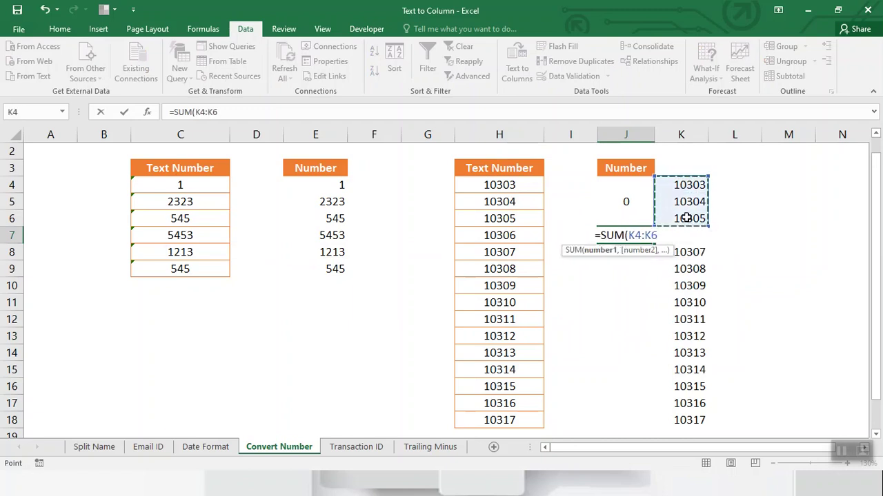
{"action": "key", "text": "Return"}
{"action": "key", "text": "Up"}
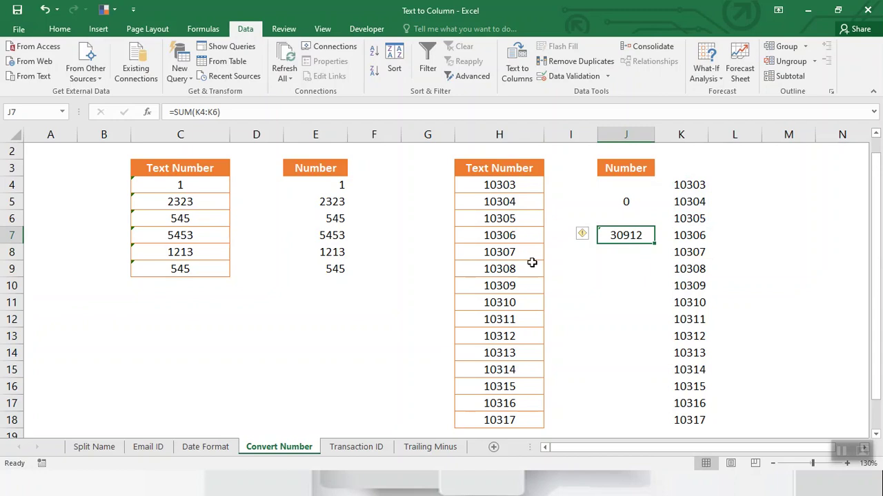
On the Transaction ID sheet, set up a fixed-width Text to Columns split of A1:A44 with a break after the eighth character.
{"action": "left_click", "coordinate": [357, 446]}
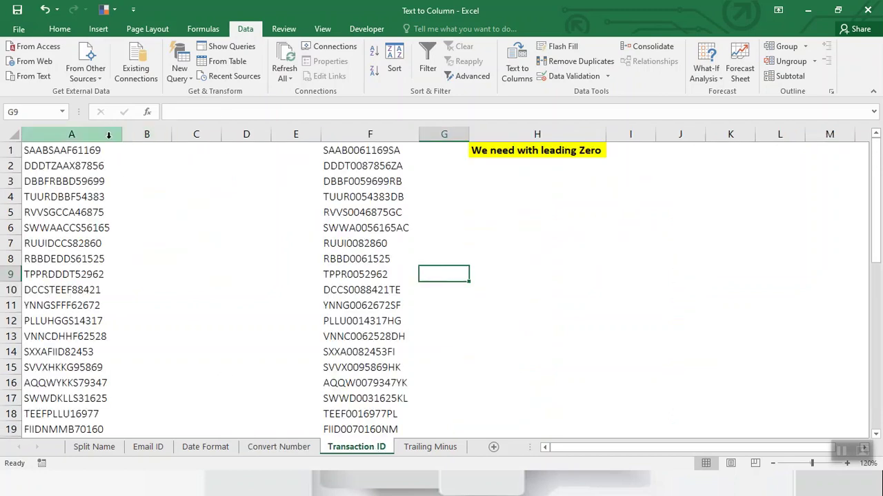
{"action": "left_click", "coordinate": [71, 152]}
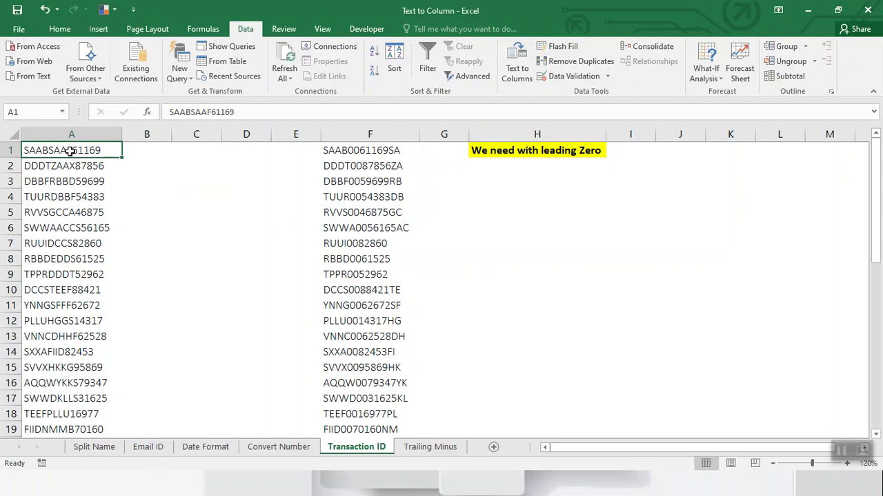
{"action": "key", "text": "ctrl+shift+Down"}
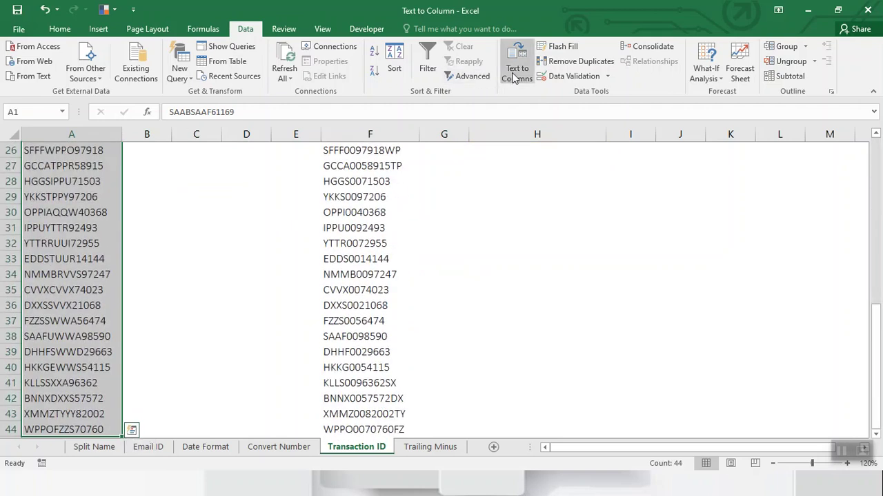
{"action": "left_click", "coordinate": [516, 73]}
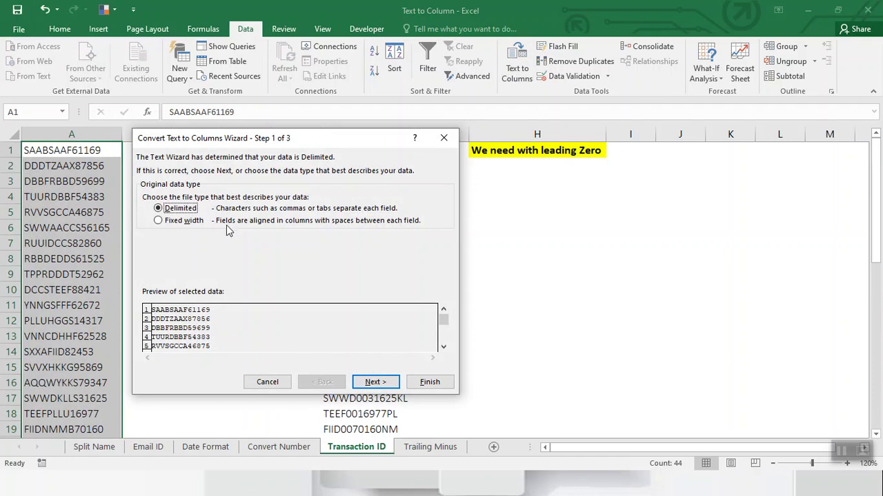
{"action": "left_click", "coordinate": [176, 225]}
{"action": "left_click", "coordinate": [369, 385]}
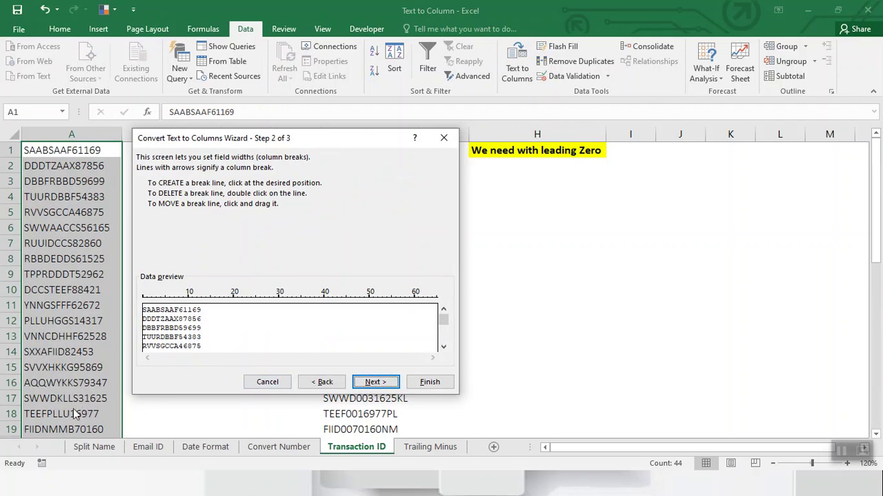
{"action": "left_click", "coordinate": [179, 321]}
{"action": "left_click", "coordinate": [373, 382]}
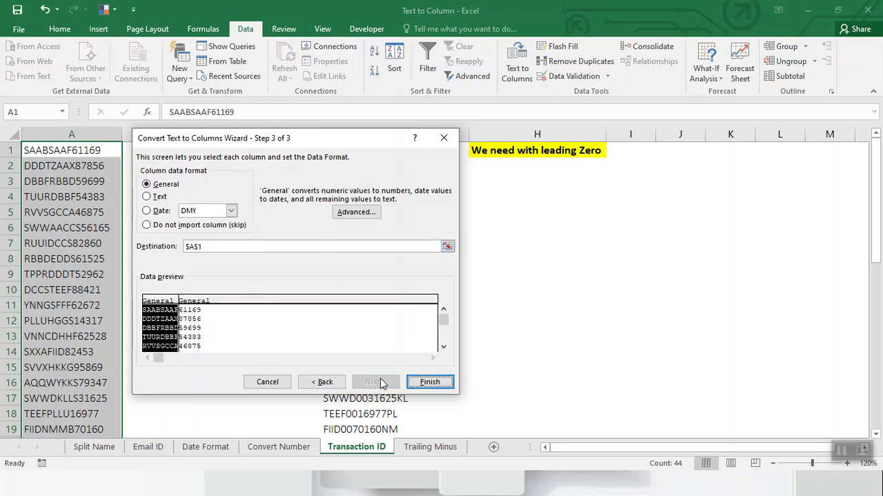
Set the transaction ID split's destination to B1, finish it, and autofit the width of column B.
{"action": "left_click_drag", "start_coordinate": [237, 248], "coordinate": [137, 249]}
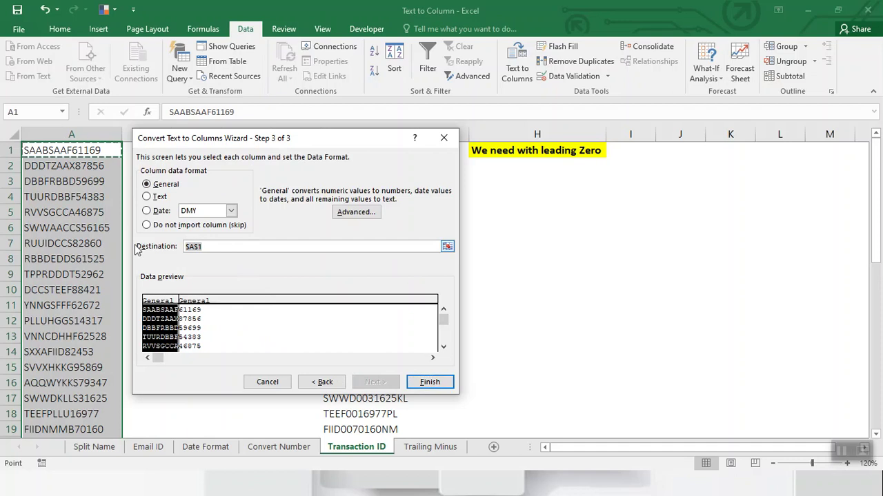
{"action": "left_click_drag", "start_coordinate": [176, 141], "coordinate": [242, 139]}
{"action": "left_click", "coordinate": [148, 150]}
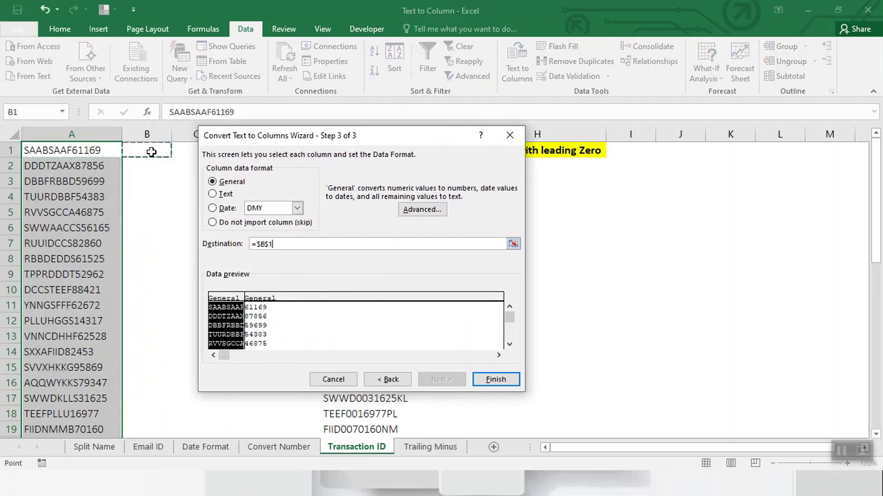
{"action": "left_click", "coordinate": [503, 384]}
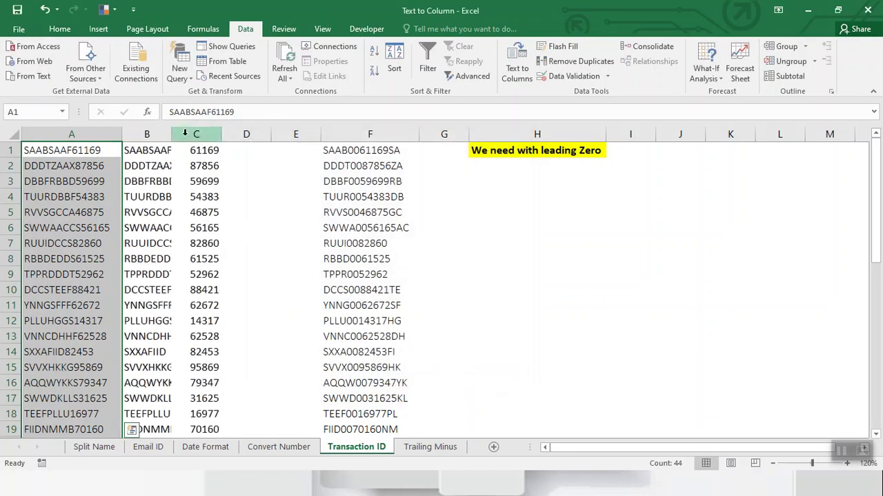
{"action": "double_click", "coordinate": [171, 132]}
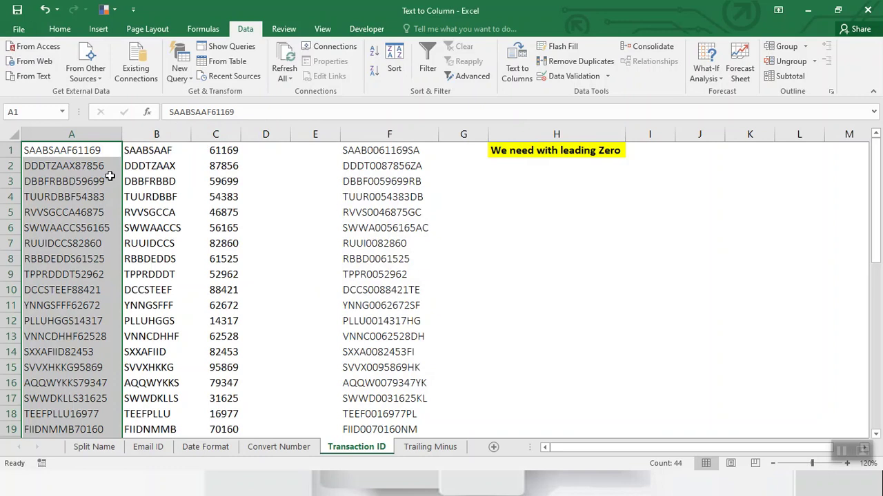
Split A1:A44 again with fixed-width Text to Columns, breaking after the fifth and eighth characters and overwriting the existing data from A1.
{"action": "right_click", "coordinate": [89, 145]}
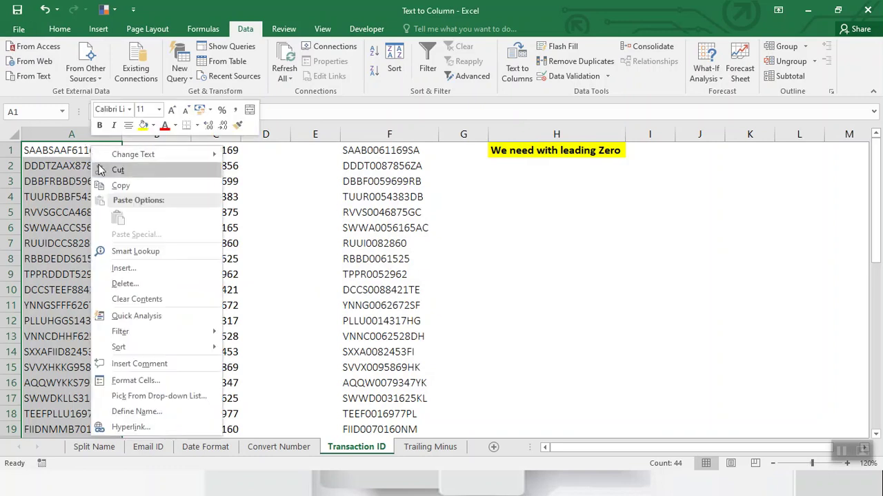
{"action": "left_click", "coordinate": [516, 77]}
{"action": "left_click", "coordinate": [516, 78]}
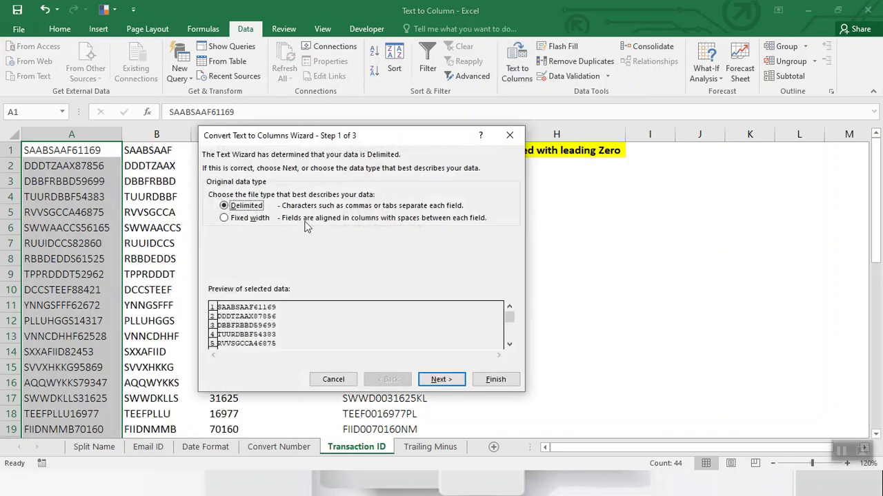
{"action": "left_click", "coordinate": [252, 219]}
{"action": "left_click", "coordinate": [438, 379]}
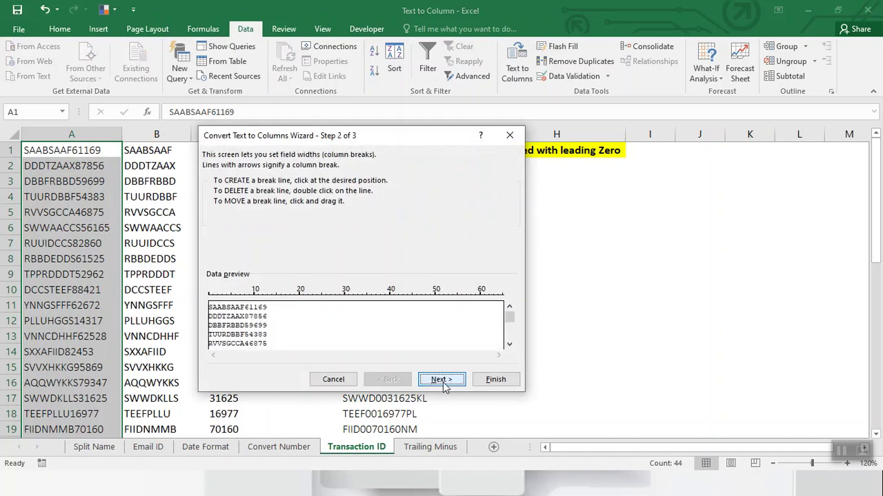
{"action": "left_click", "coordinate": [230, 311]}
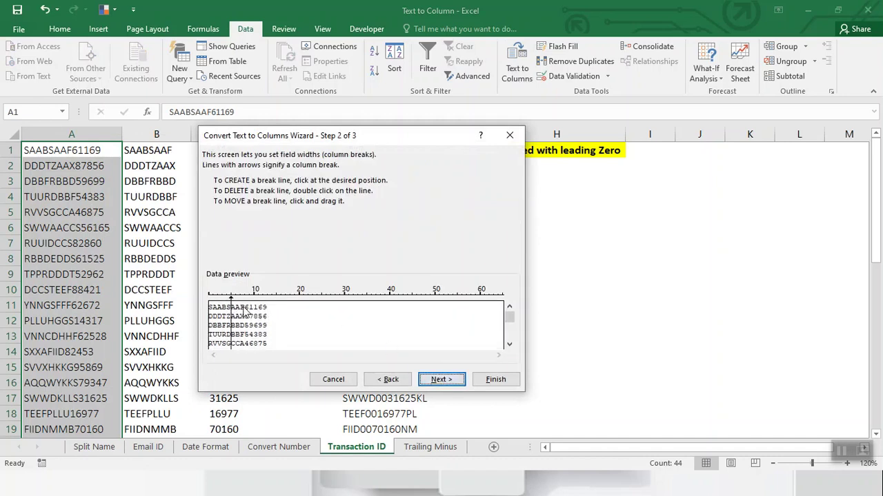
{"action": "left_click", "coordinate": [245, 311]}
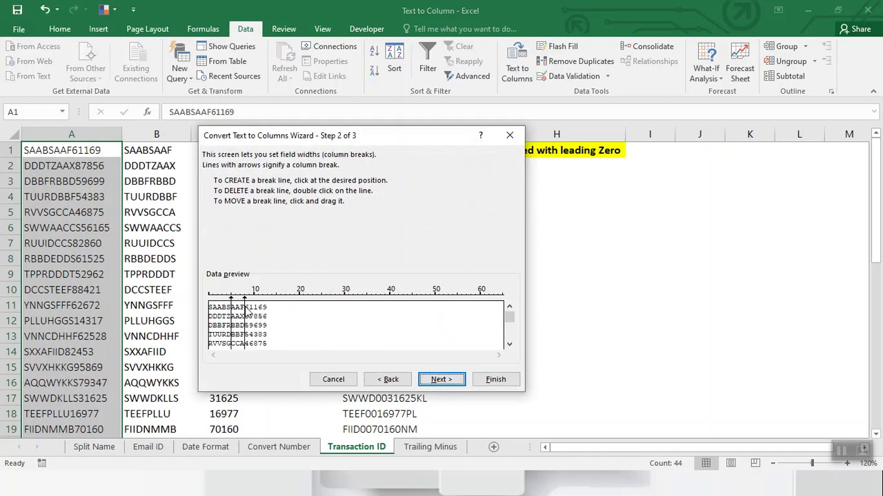
{"action": "left_click", "coordinate": [442, 379]}
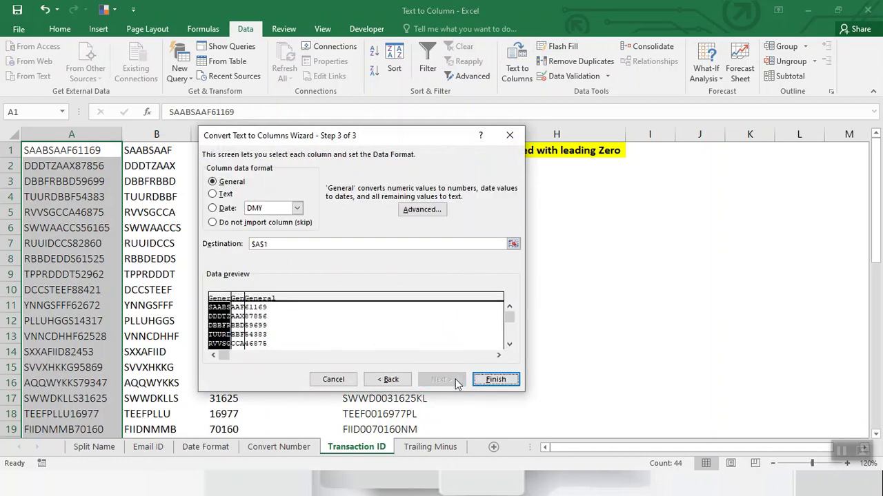
{"action": "left_click", "coordinate": [492, 379]}
{"action": "left_click", "coordinate": [407, 279]}
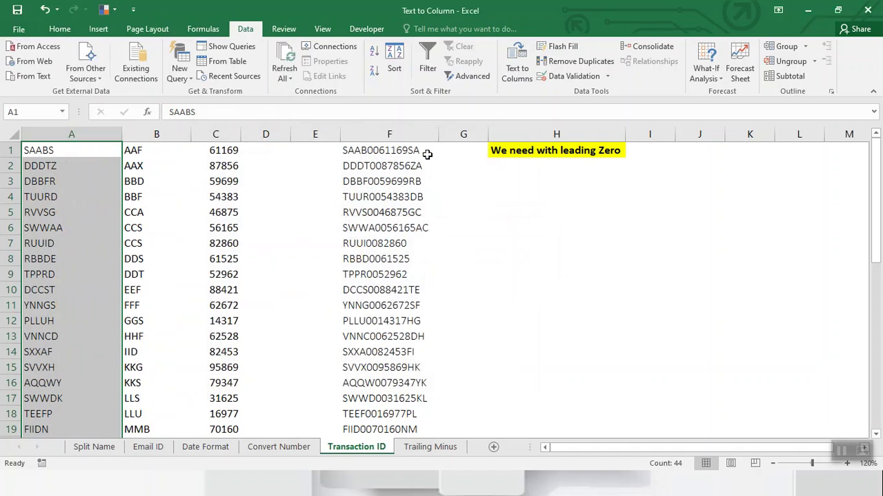
Split F1:F44 by fixed width after the fourth character, keeping the General format and setting the destination to H4.
{"action": "left_click", "coordinate": [402, 150]}
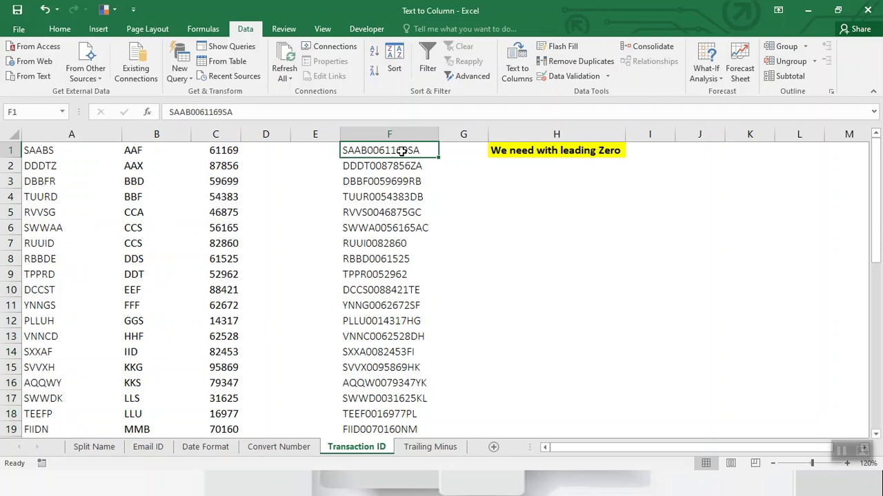
{"action": "key", "text": "ctrl+shift+Down"}
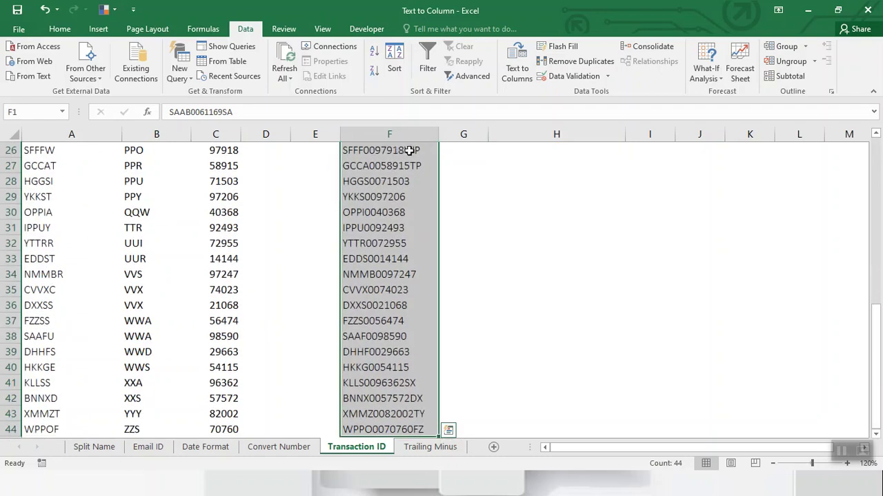
{"action": "left_click", "coordinate": [517, 68]}
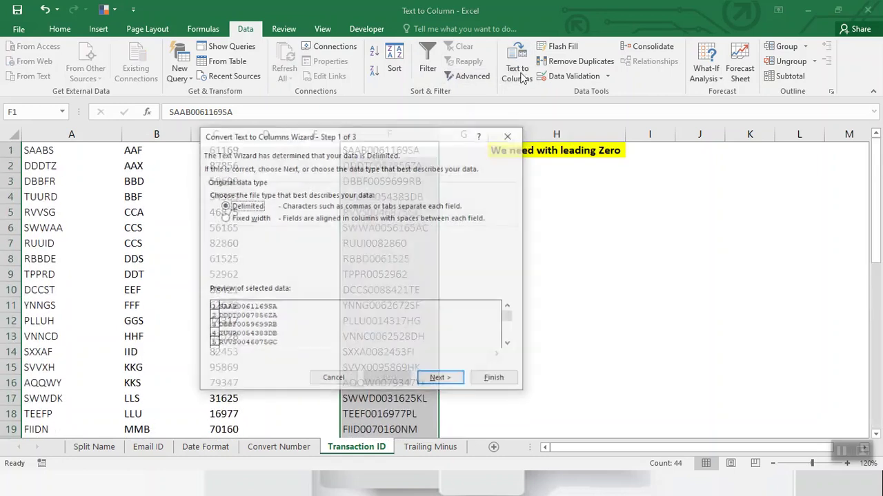
{"action": "left_click_drag", "start_coordinate": [312, 137], "coordinate": [187, 158]}
{"action": "left_click", "coordinate": [122, 238]}
{"action": "left_click", "coordinate": [328, 403]}
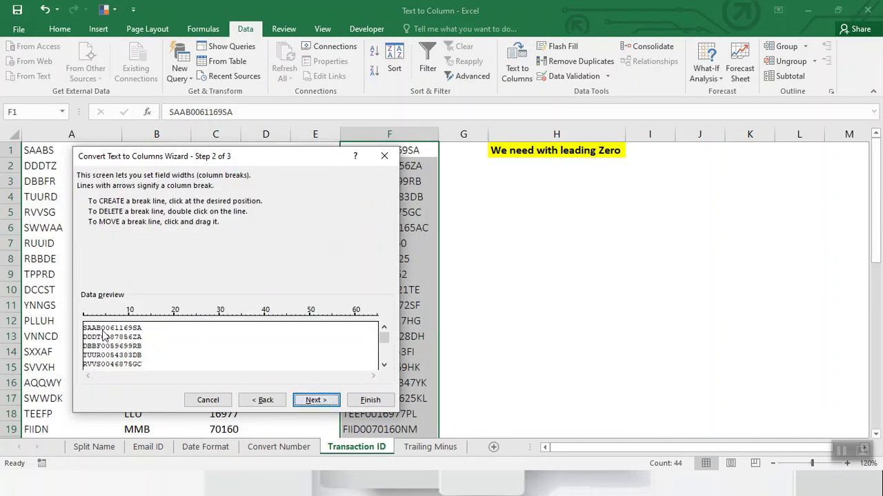
{"action": "left_click", "coordinate": [314, 401]}
{"action": "left_click", "coordinate": [147, 264]}
{"action": "left_click", "coordinate": [586, 196]}
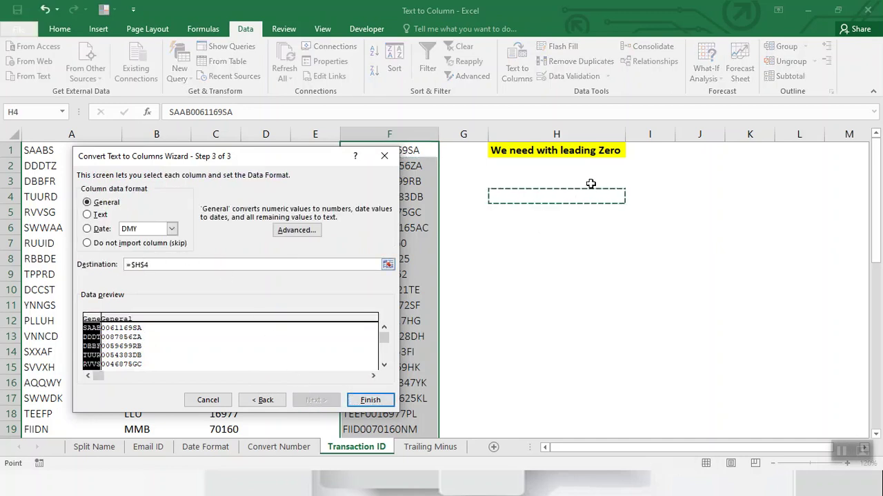
{"action": "left_click", "coordinate": [369, 400]}
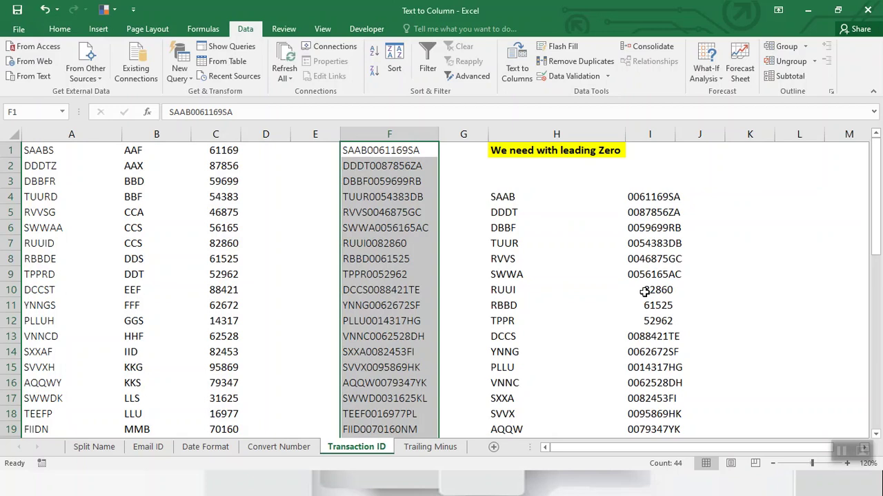
Delete the General-format split results in columns H and I from row 4 down and return to F1.
{"action": "left_click_drag", "start_coordinate": [497, 195], "coordinate": [670, 321]}
{"action": "key", "text": "ctrl+shift+Down"}
{"action": "key", "text": "ctrl+shift+Up"}
{"action": "key", "text": "ctrl+shift+Down"}
{"action": "key", "text": "Delete"}
{"action": "scroll", "coordinate": [670, 318], "scroll_direction": "up", "scroll_amount": 9}
{"action": "key", "text": "ctrl+Left"}
{"action": "key", "text": "ctrl+Up"}
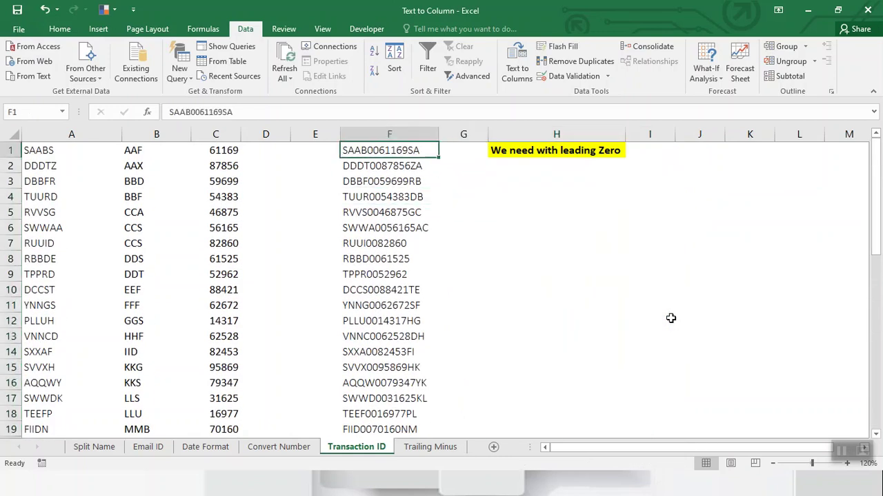
Set up a new fixed-width Text to Columns split of F1:F44 with a break after the fourth character.
{"action": "key", "text": "ctrl+shift+Down"}
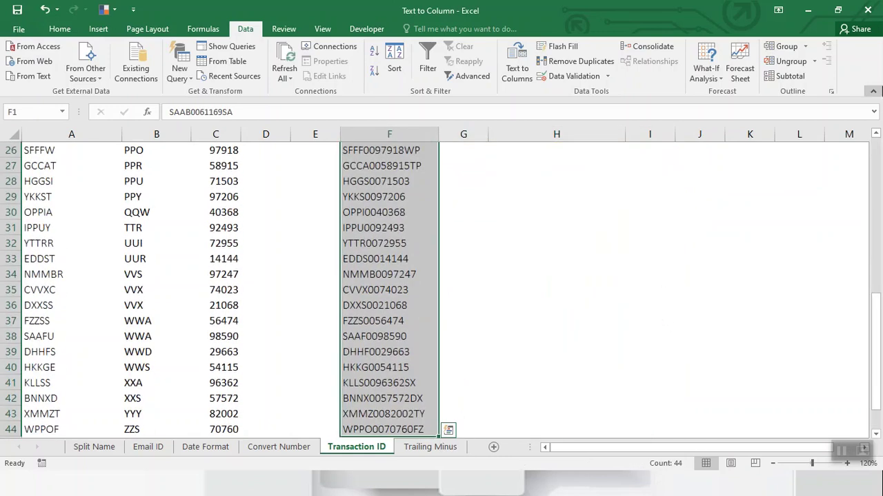
{"action": "left_click", "coordinate": [516, 69]}
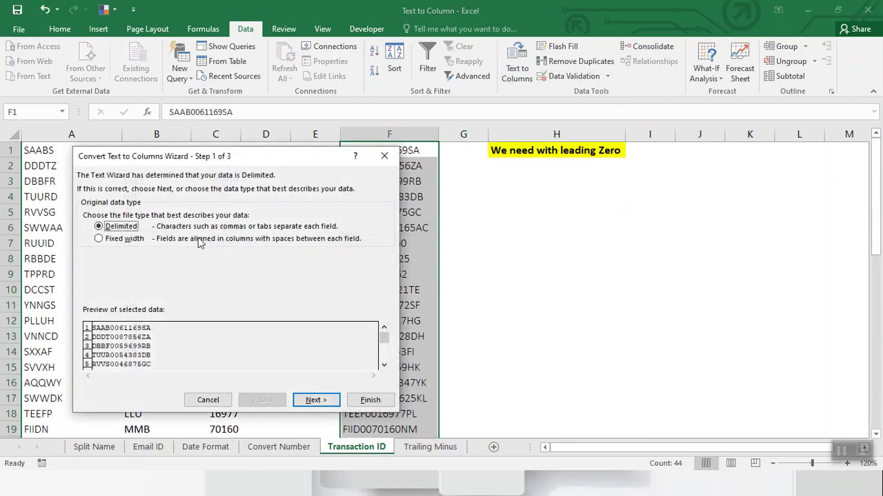
{"action": "left_click", "coordinate": [124, 239]}
{"action": "left_click", "coordinate": [315, 400]}
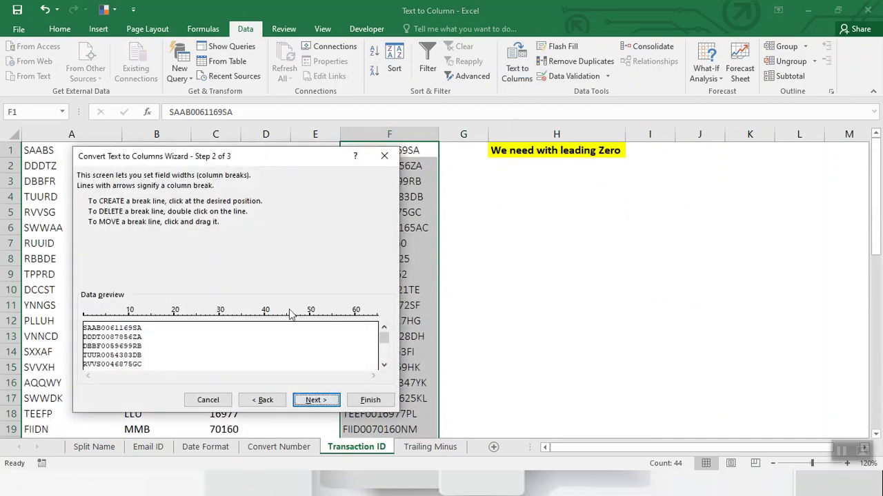
{"action": "left_click", "coordinate": [316, 400]}
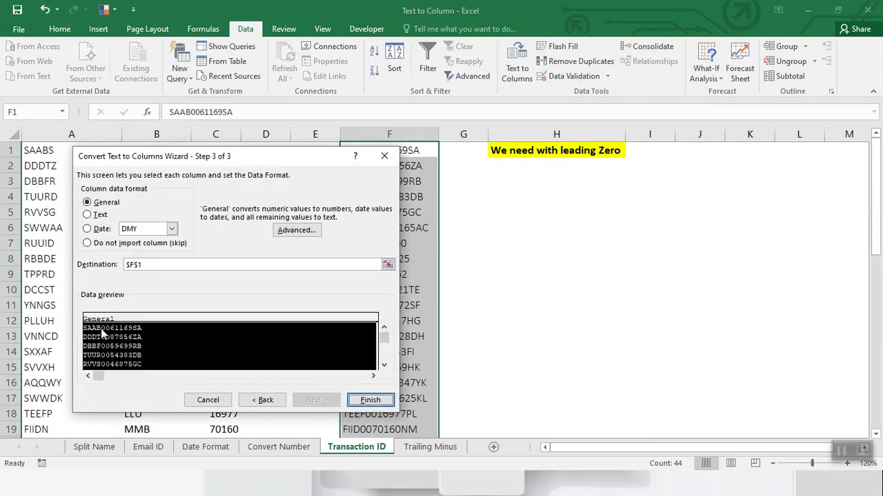
{"action": "left_click", "coordinate": [263, 401]}
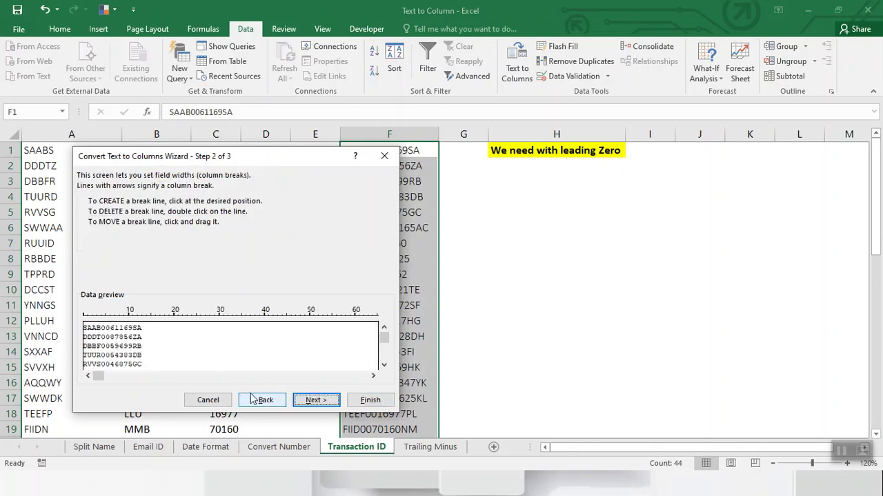
{"action": "left_click", "coordinate": [101, 332]}
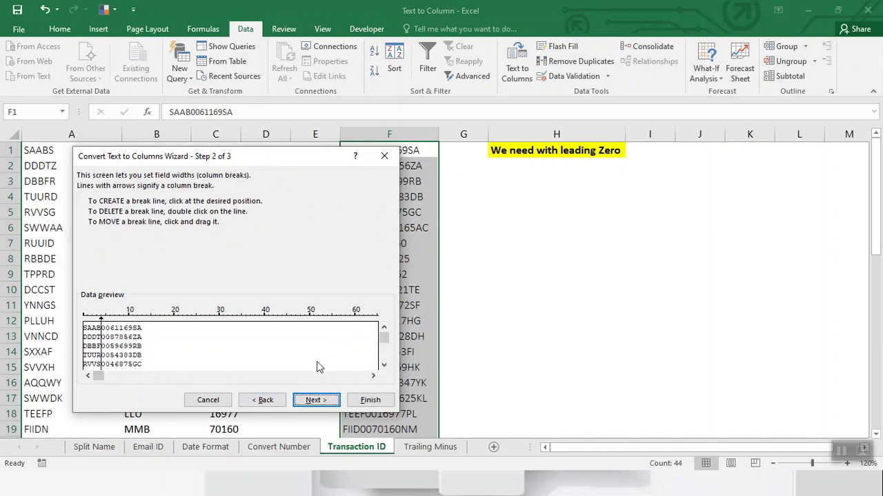
Set the data format of both split columns to Text to keep the leading zeros.
{"action": "left_click", "coordinate": [316, 399]}
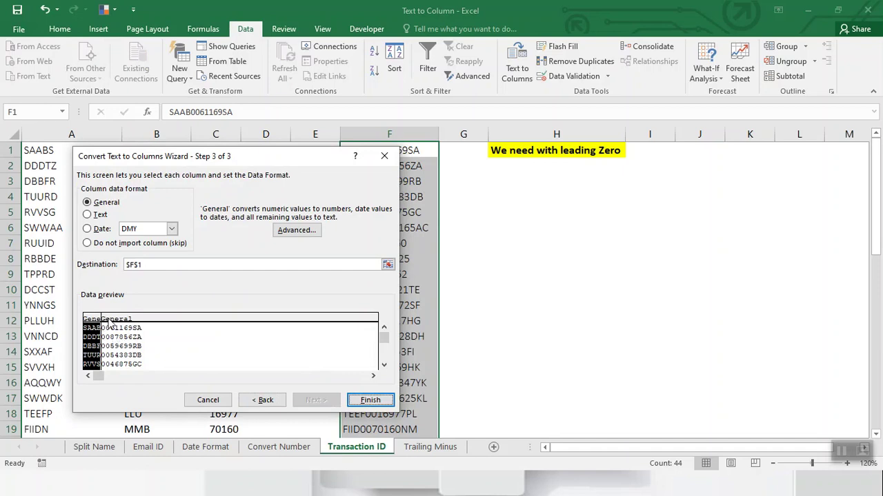
{"action": "left_click", "coordinate": [109, 322]}
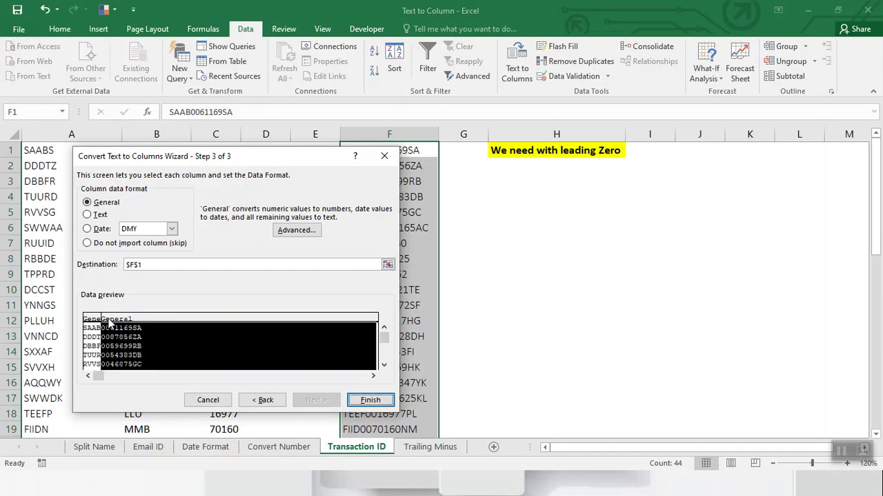
{"action": "left_click", "coordinate": [95, 218]}
{"action": "left_click", "coordinate": [98, 321]}
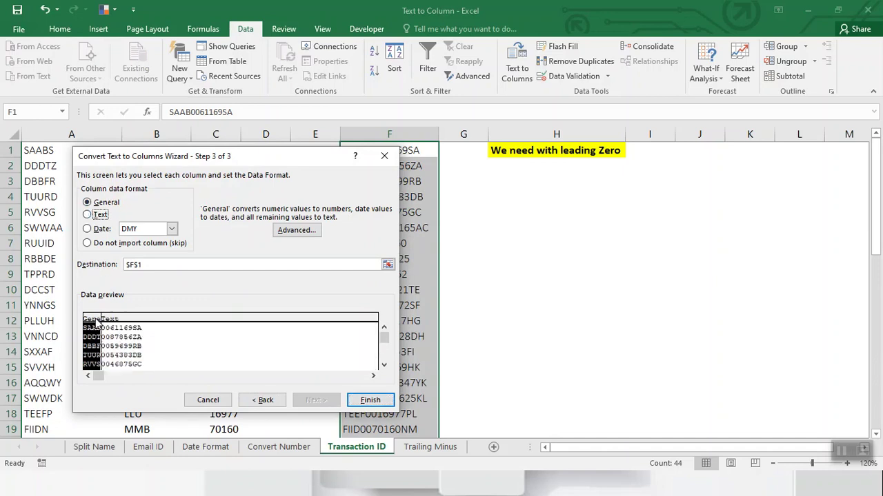
{"action": "left_click", "coordinate": [88, 214]}
Set the Text-format split's destination to I1, finish it, and check the leading zeros of the result in row 7.
{"action": "double_click", "coordinate": [138, 265]}
{"action": "left_click", "coordinate": [571, 168]}
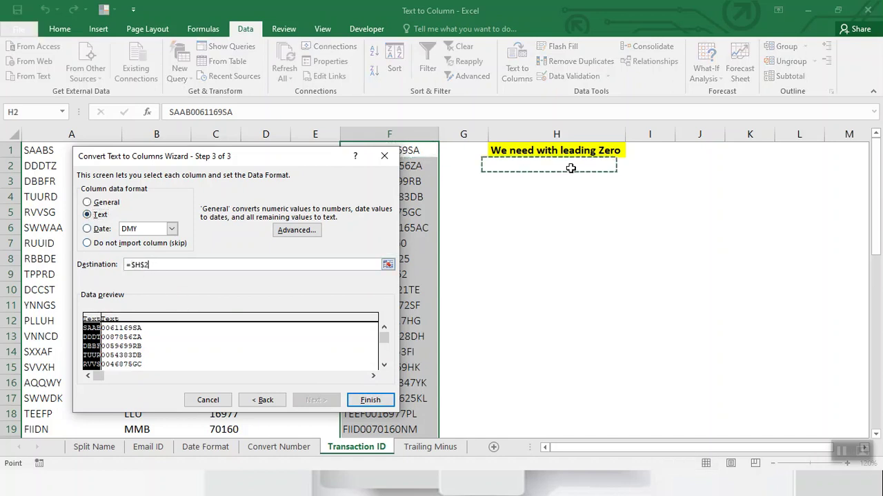
{"action": "left_click", "coordinate": [646, 147]}
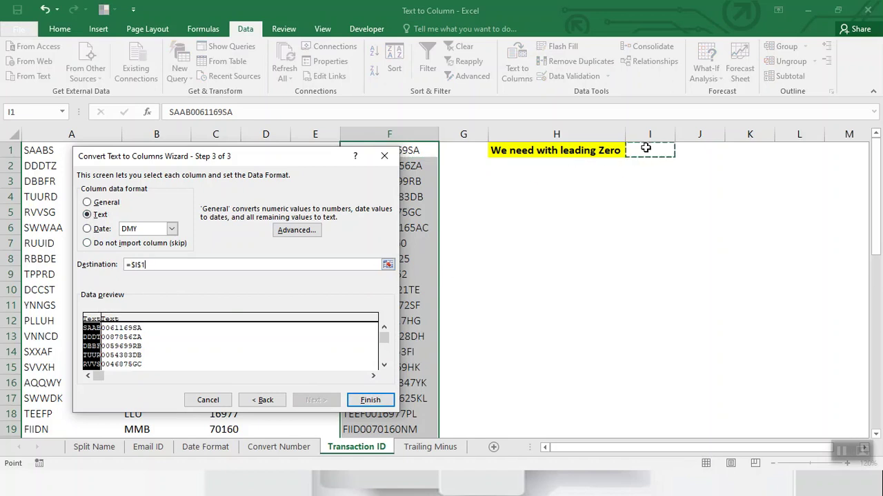
{"action": "left_click", "coordinate": [370, 399]}
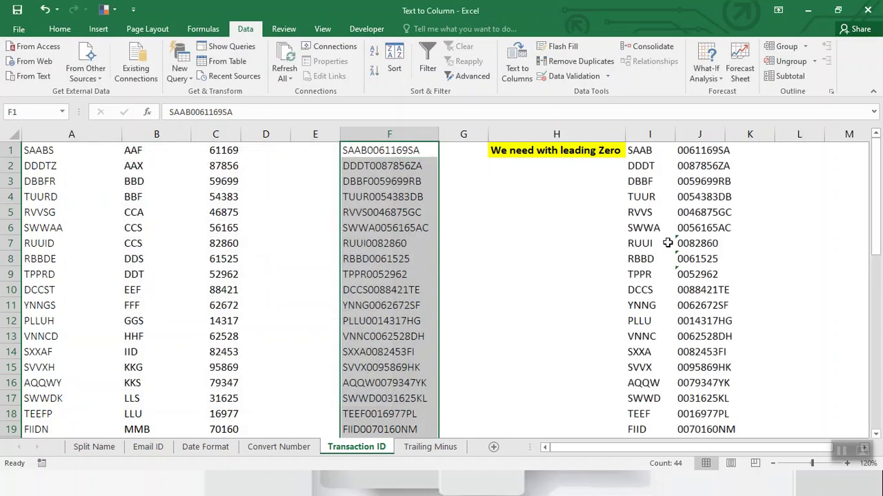
{"action": "left_click", "coordinate": [714, 245]}
{"action": "mouse_move", "coordinate": [688, 244]}
{"action": "left_mouse_down"}
{"action": "mouse_move", "coordinate": [617, 243]}
{"action": "mouse_move", "coordinate": [680, 247]}
{"action": "left_mouse_up"}
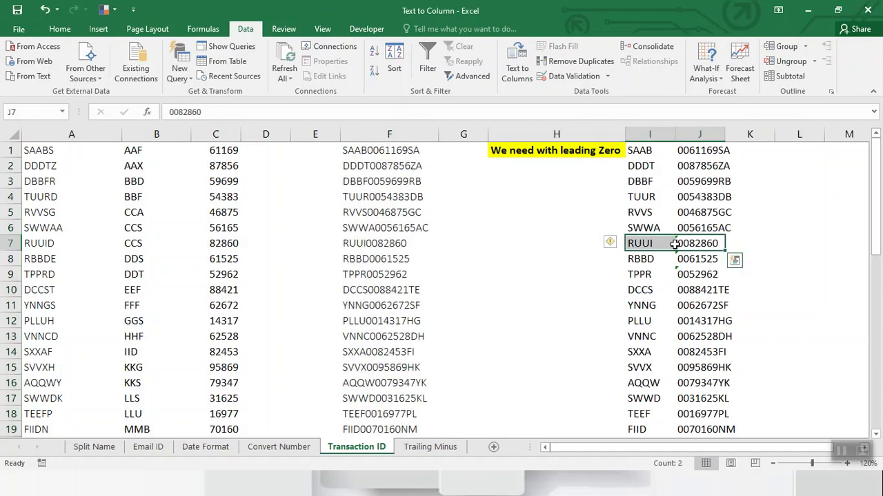
Set up a delimited Text to Columns conversion of D3:D21 on the Trailing Minus sheet, with no delimiters selected.
{"action": "left_click", "coordinate": [421, 449]}
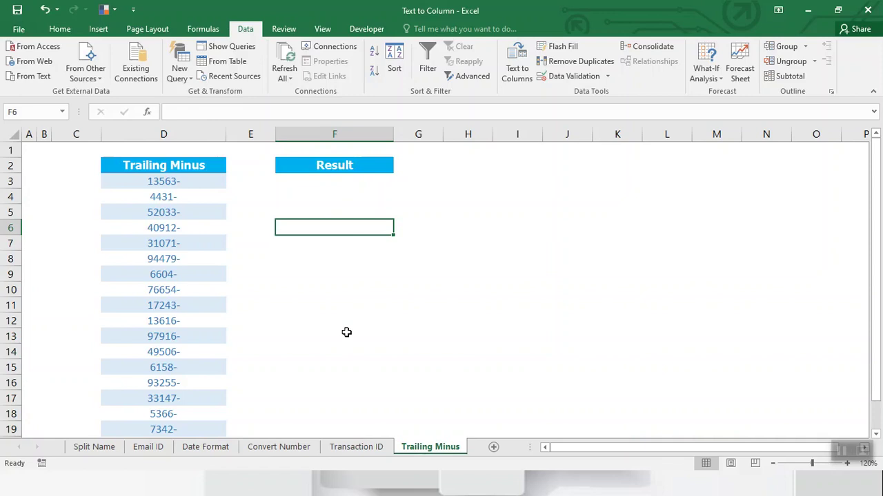
{"action": "left_click", "coordinate": [167, 185]}
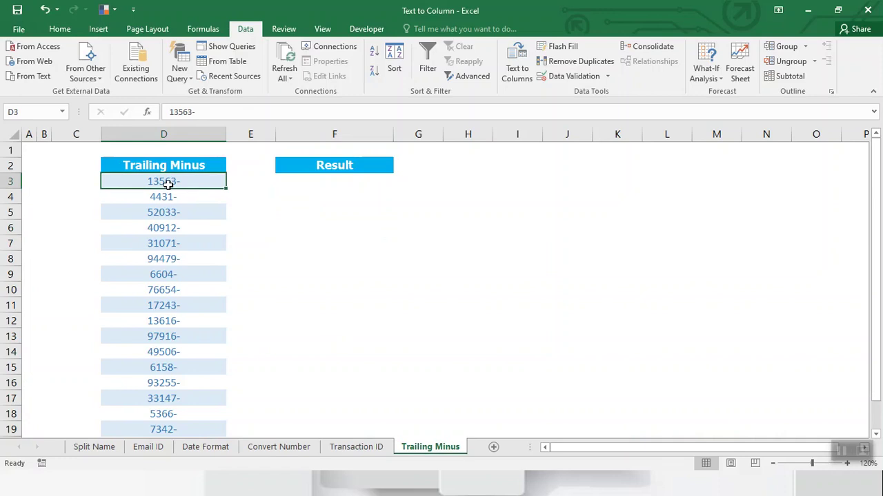
{"action": "key", "text": "ctrl+shift+Down"}
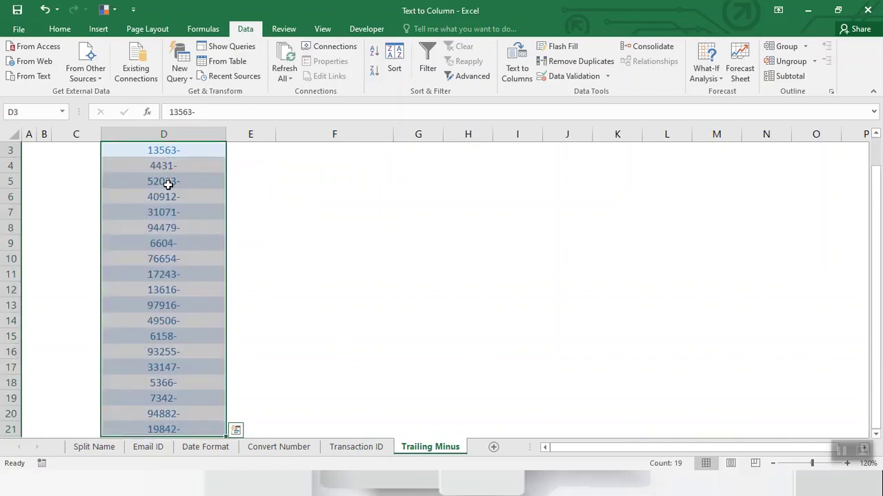
{"action": "right_click", "coordinate": [167, 185]}
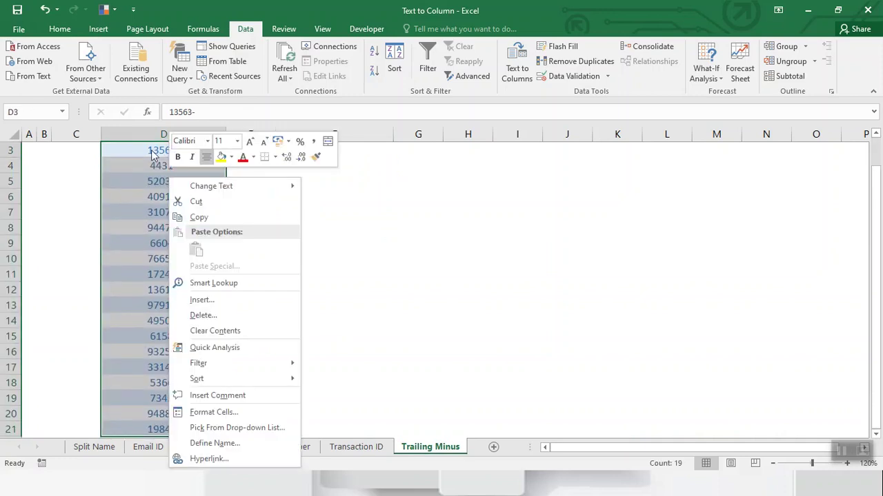
{"action": "key", "text": "Escape"}
{"action": "left_click", "coordinate": [516, 69]}
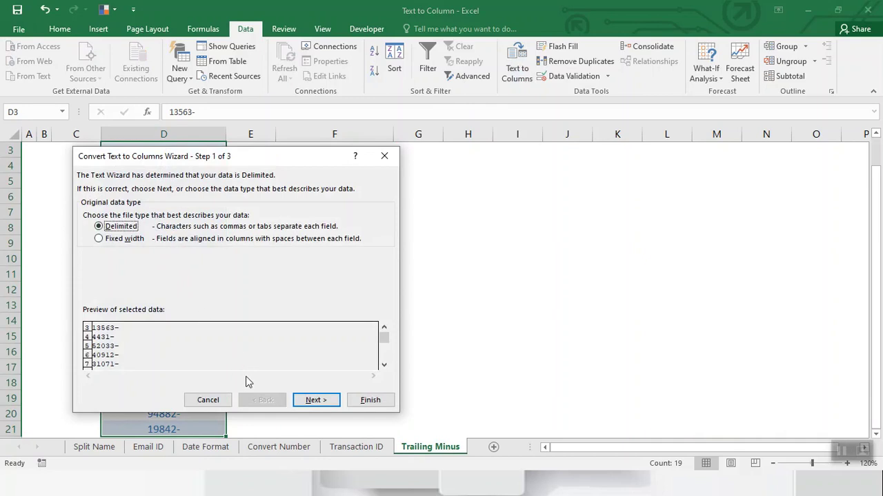
{"action": "left_click", "coordinate": [325, 404]}
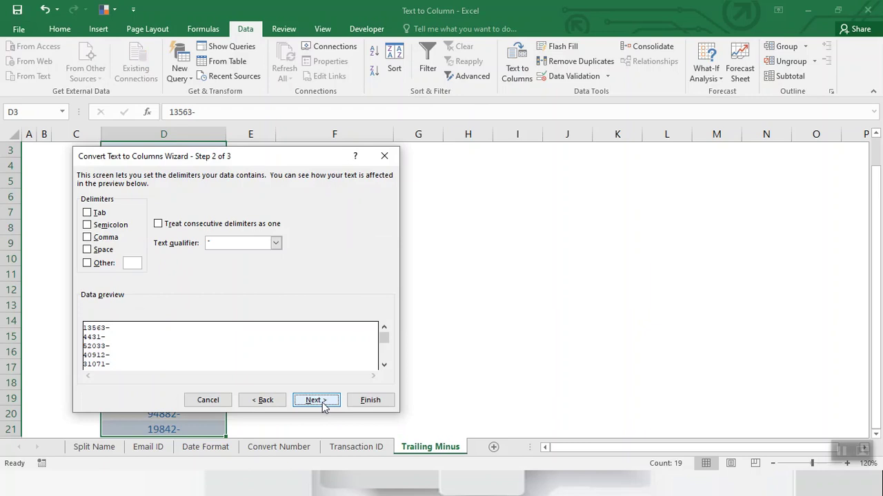
{"action": "left_click", "coordinate": [324, 401]}
Enable the trailing minus for negative numbers option in the conversion's advanced text import settings.
{"action": "left_click_drag", "start_coordinate": [269, 162], "coordinate": [641, 112]}
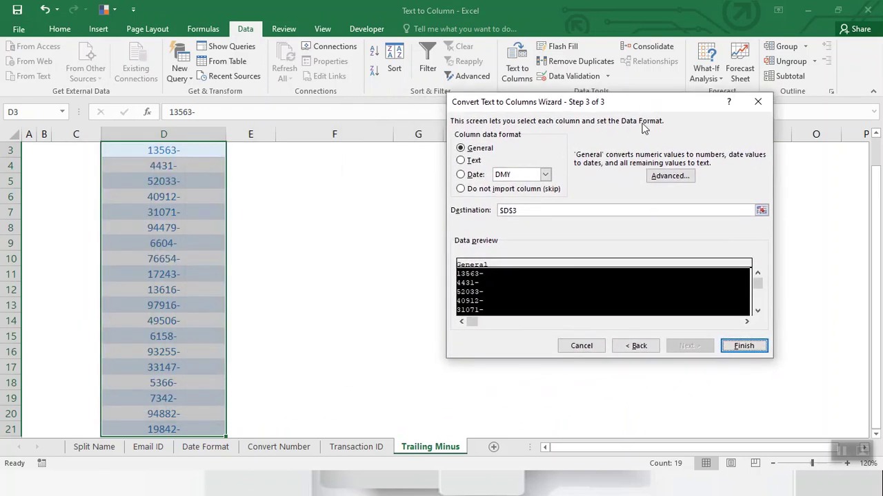
{"action": "left_click", "coordinate": [666, 177]}
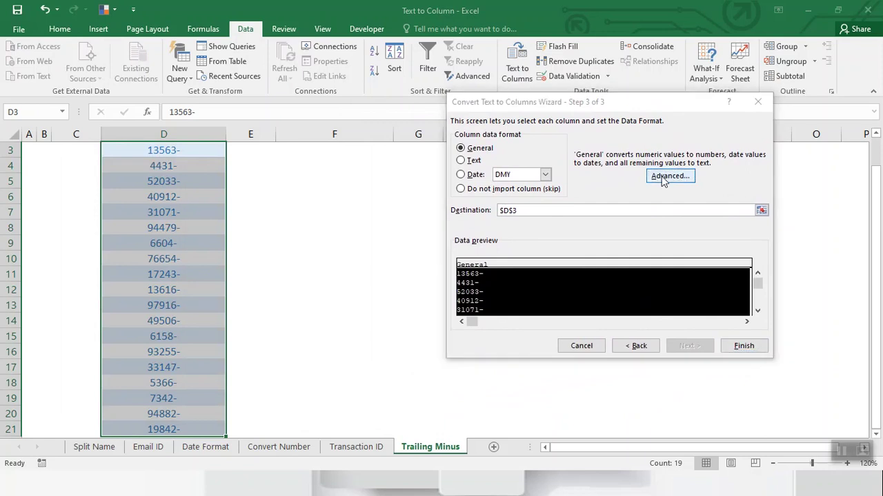
{"action": "left_click", "coordinate": [205, 313]}
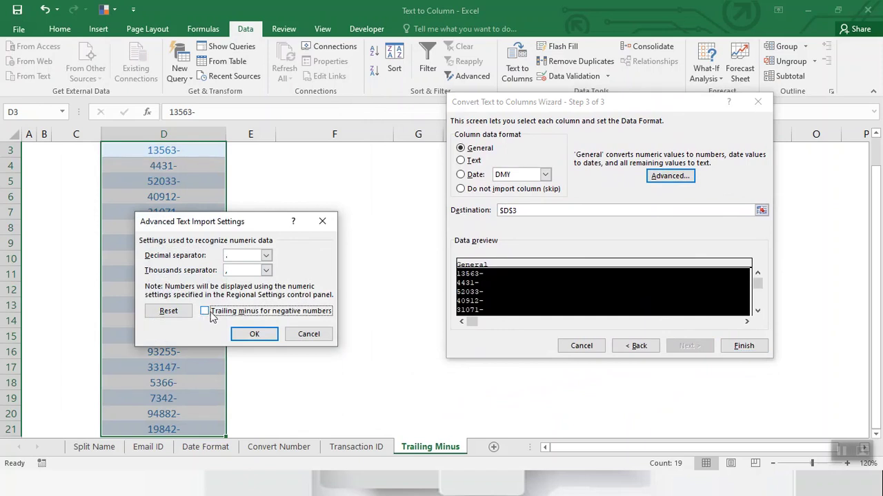
{"action": "left_click", "coordinate": [207, 314]}
{"action": "left_click", "coordinate": [243, 337]}
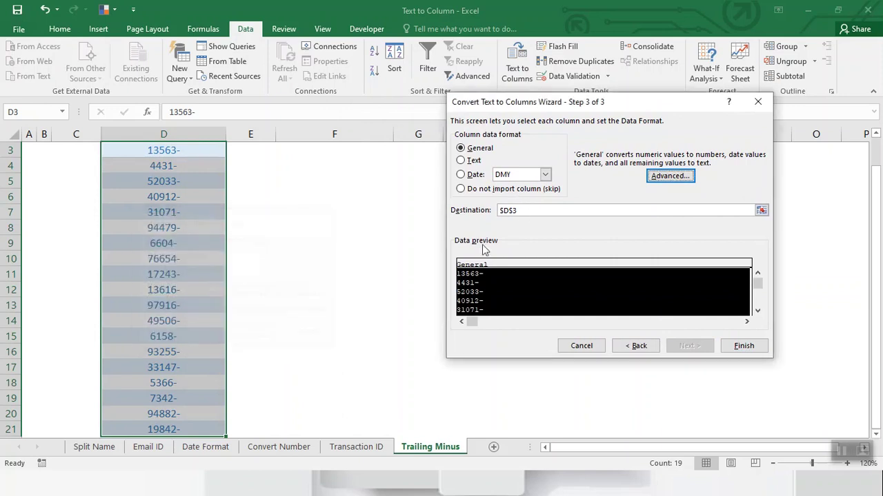
Set the conversion's destination to F3, finish it, and check the negative numbers in the Result column.
{"action": "left_click", "coordinate": [507, 211]}
{"action": "left_click", "coordinate": [302, 152]}
{"action": "key", "text": "ctrl+Down"}
{"action": "key", "text": "ctrl+Up"}
{"action": "key", "text": "ctrl+Up"}
{"action": "key", "text": "ctrl+Down"}
{"action": "key", "text": "ctrl+Down"}
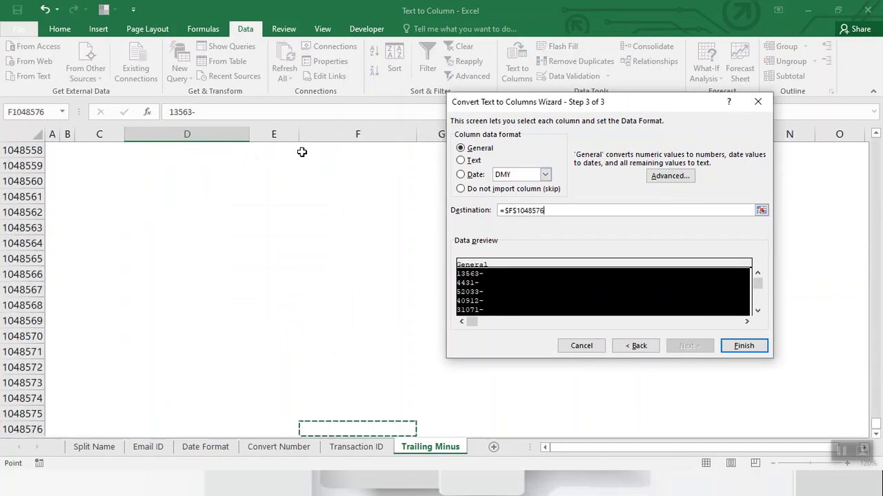
{"action": "key", "text": "ctrl+Up"}
{"action": "key", "text": "ctrl+Up"}
{"action": "key", "text": "Down"}
{"action": "key", "text": "Down"}
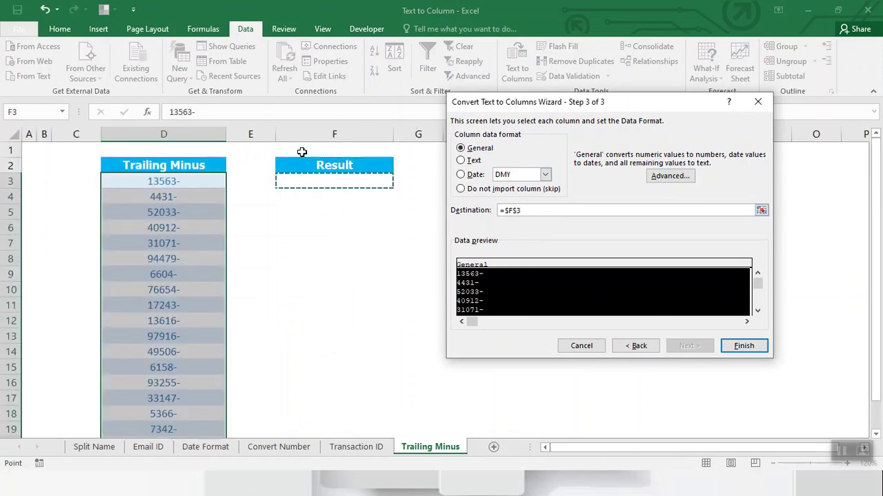
{"action": "left_click", "coordinate": [741, 350]}
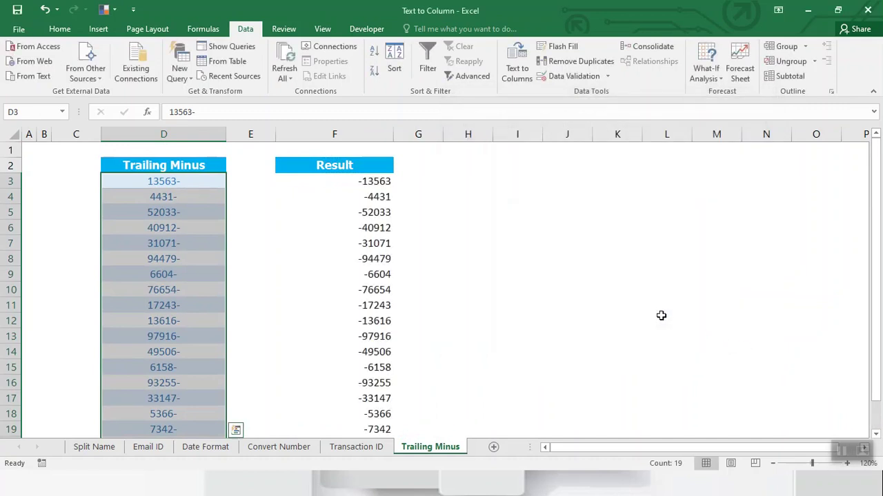
{"action": "left_click", "coordinate": [371, 181]}
{"action": "left_click_drag", "start_coordinate": [371, 182], "coordinate": [372, 290]}
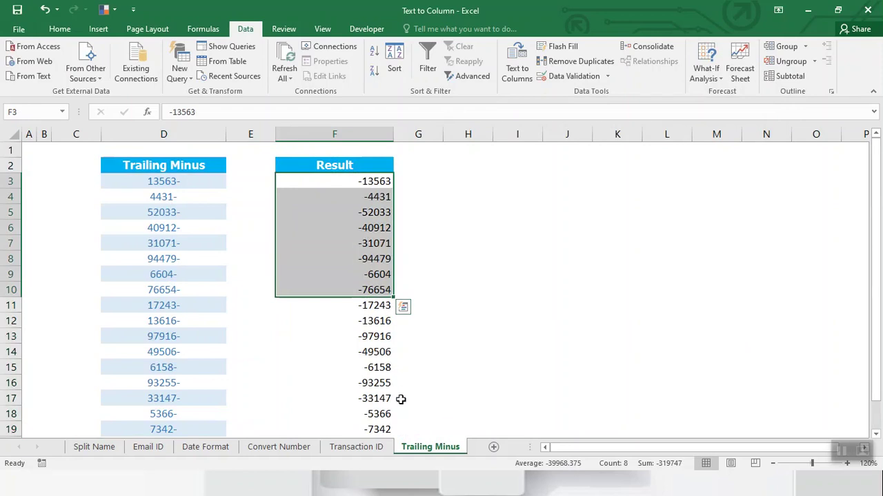
{"action": "key", "text": "Left"}
{"action": "key", "text": "Right"}
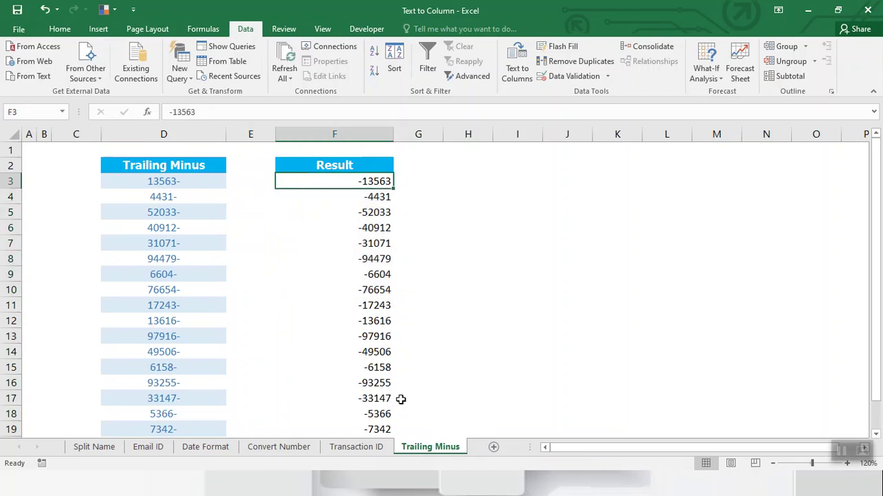